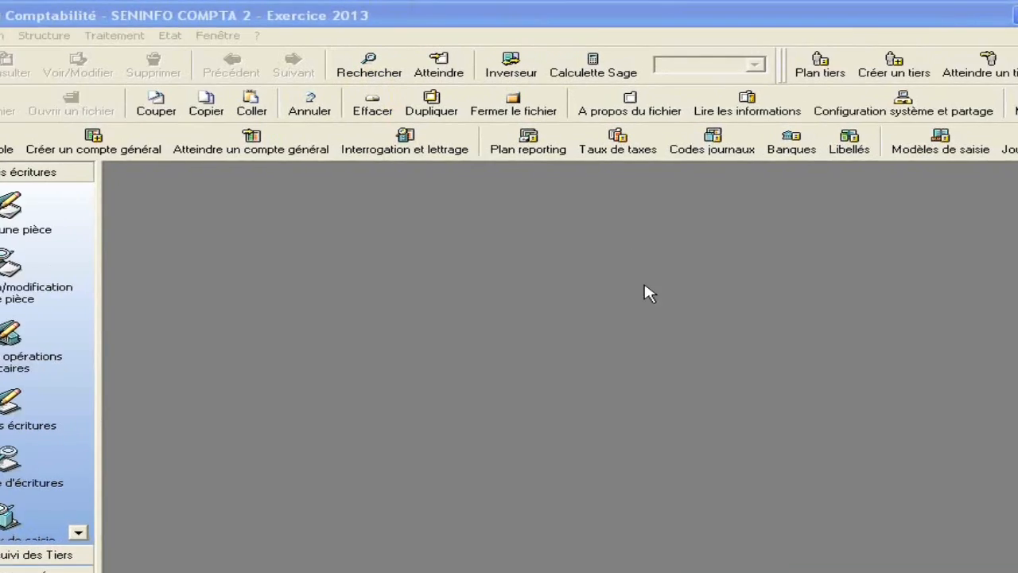
Review the company file's Préférences, Paramètres and Ajustement lettrage settings, and close the company information window
{"action": "left_click", "coordinate": [617, 108]}
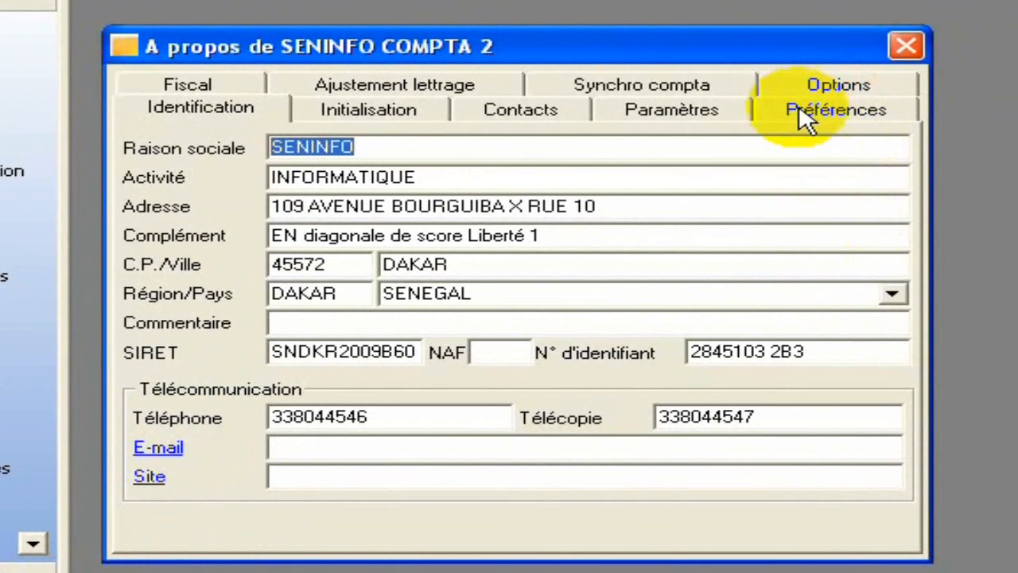
{"action": "left_click", "coordinate": [804, 114]}
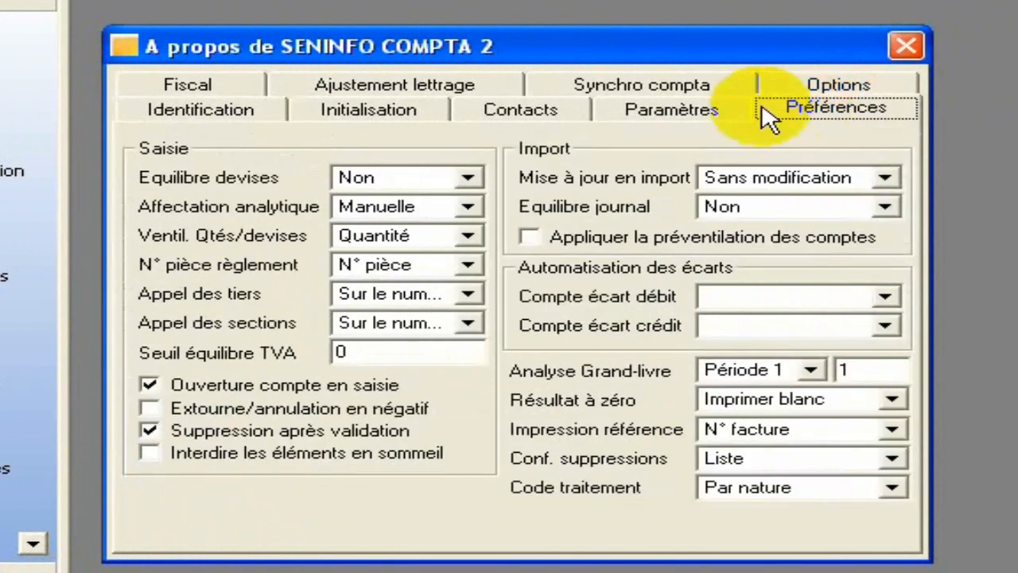
{"action": "left_click", "coordinate": [675, 112]}
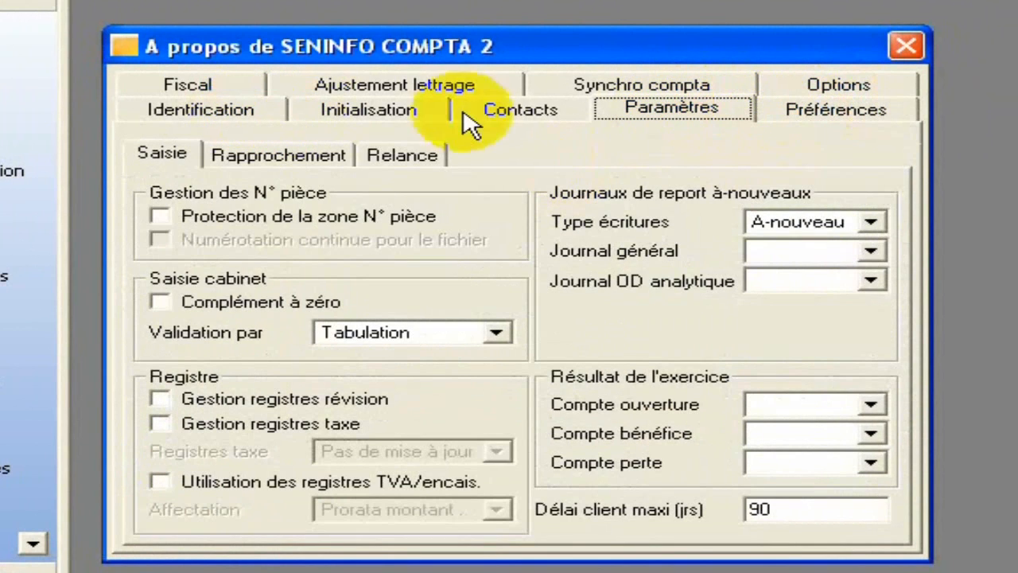
{"action": "left_click", "coordinate": [382, 84]}
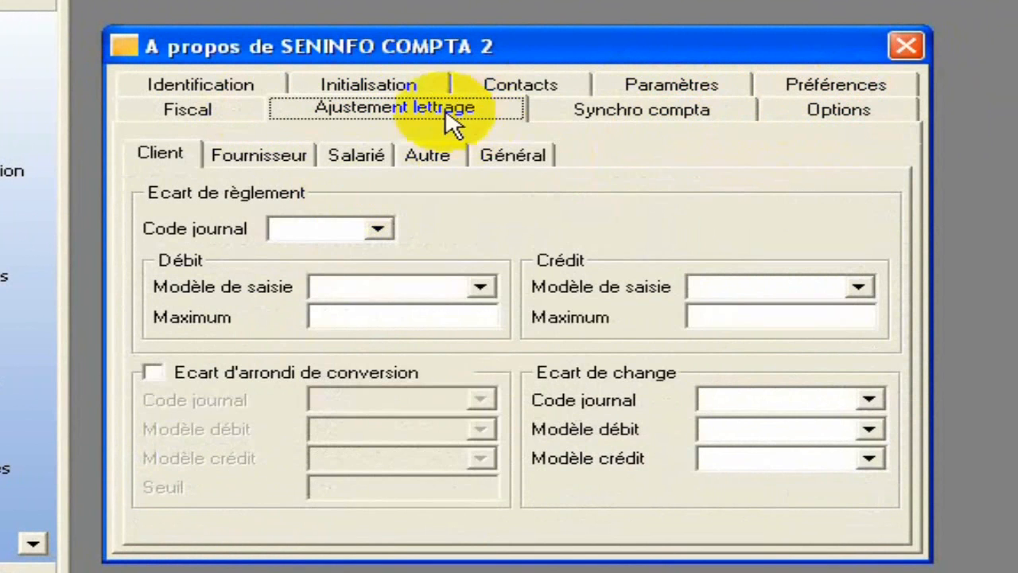
{"action": "left_click", "coordinate": [900, 48]}
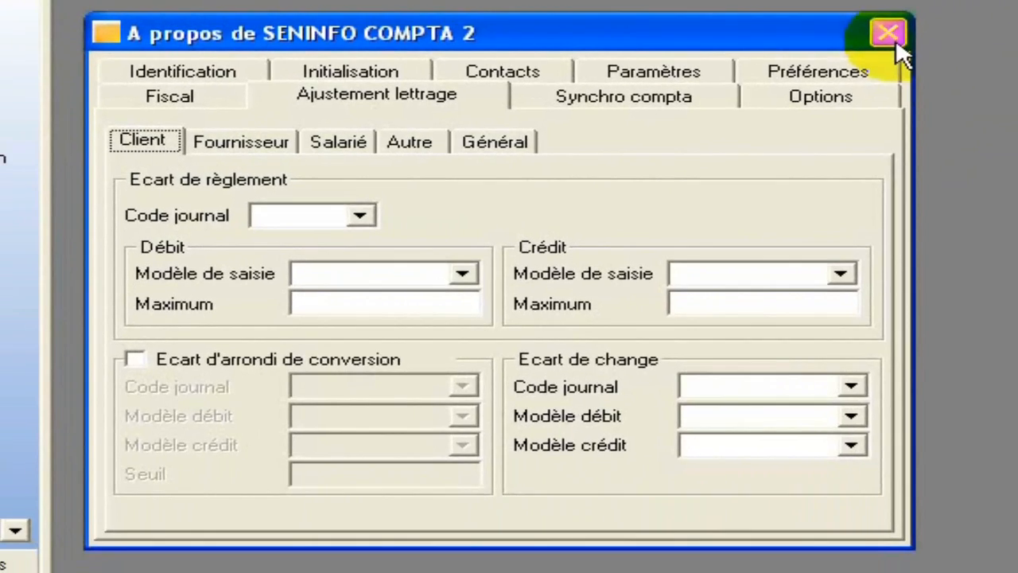
{"action": "left_click", "coordinate": [888, 32]}
Reopen the company information and look through the Ajustement lettrage settings for suppliers, employees and other third parties, returning to the Client settings
{"action": "left_click", "coordinate": [75, 56]}
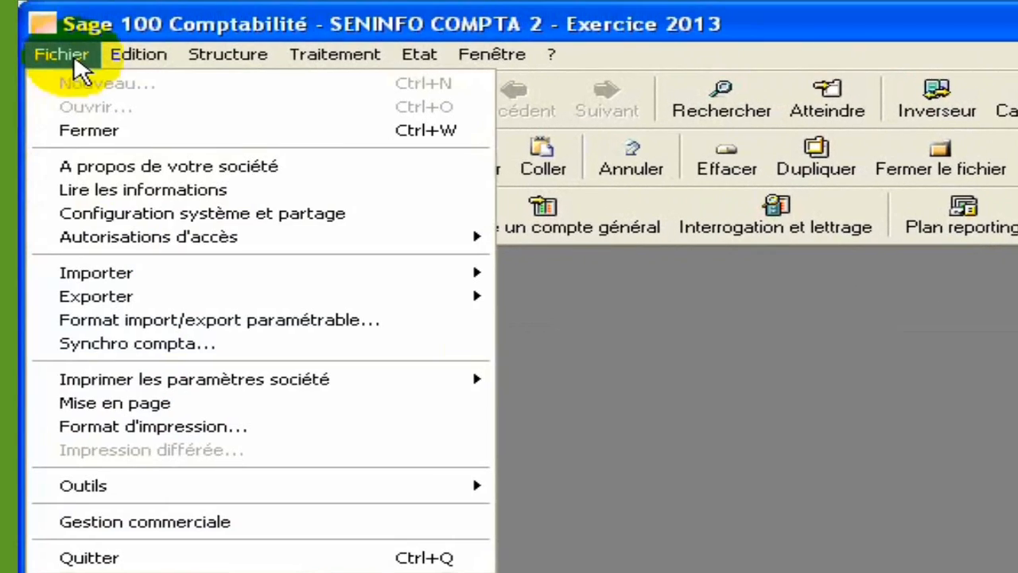
{"action": "left_click", "coordinate": [233, 169]}
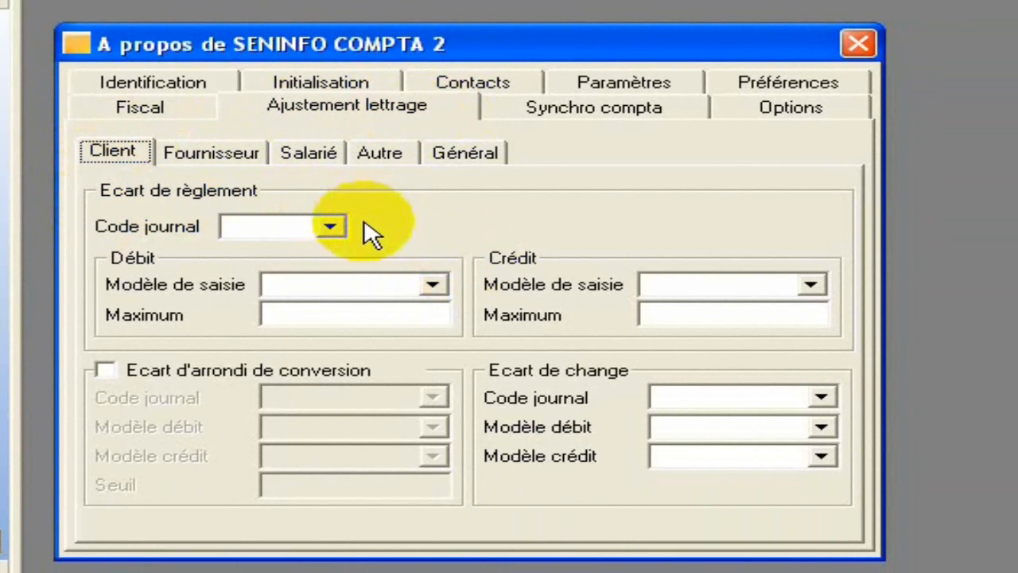
{"action": "left_click", "coordinate": [205, 158]}
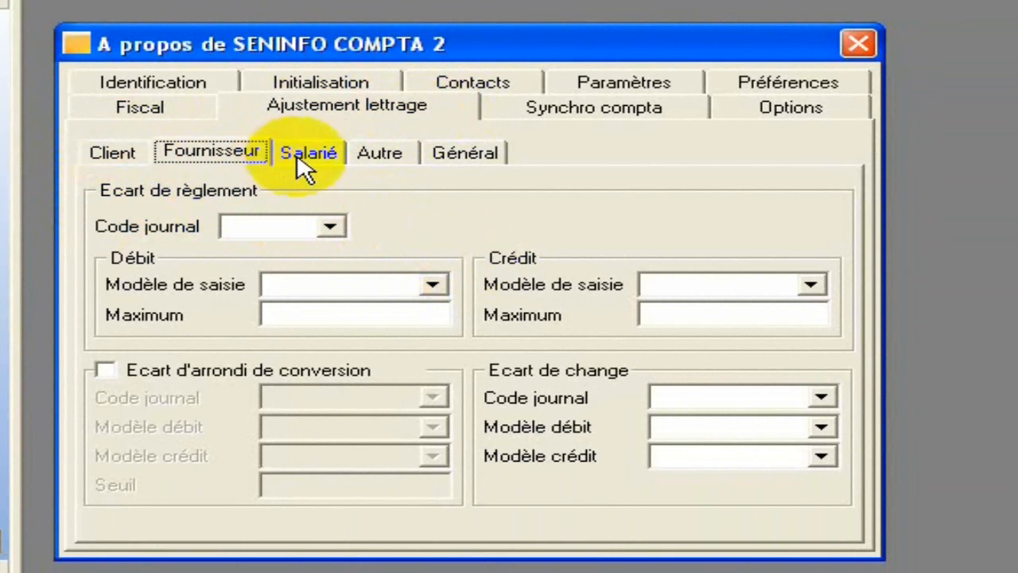
{"action": "left_click", "coordinate": [304, 159]}
{"action": "left_click", "coordinate": [380, 155]}
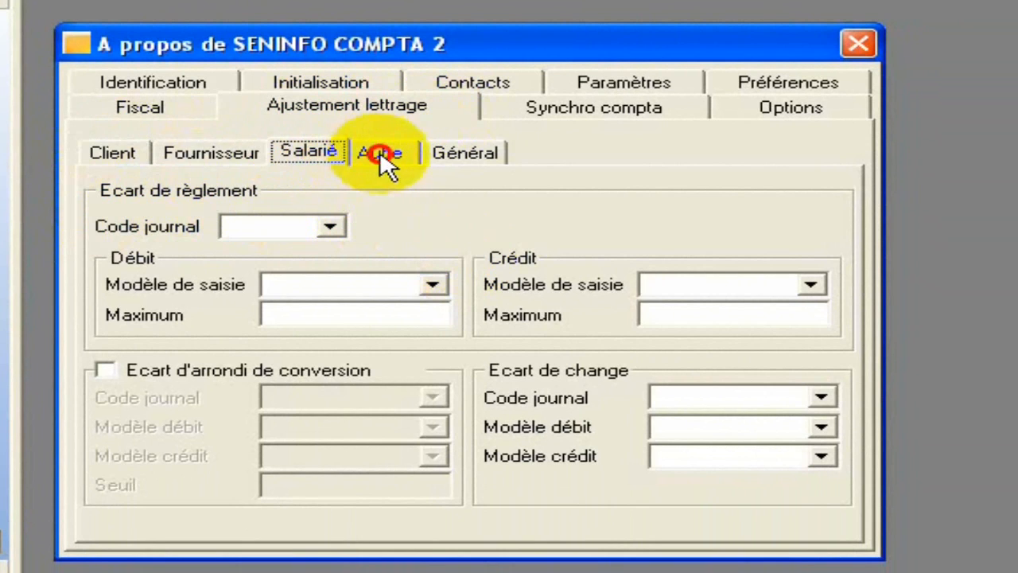
{"action": "left_click", "coordinate": [125, 151]}
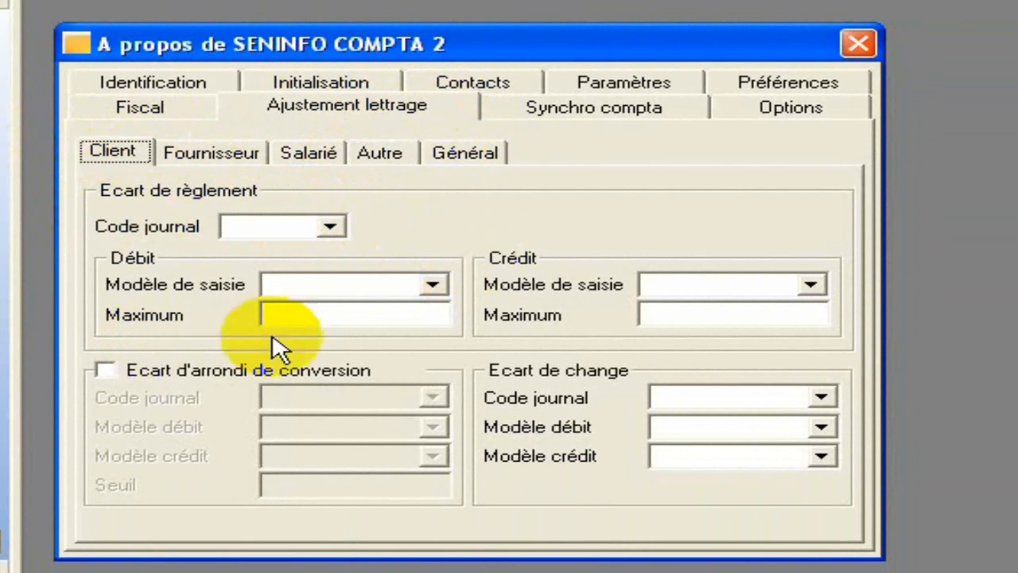
Set the client Ecart de règlement to journal OD, with entry model "Ajustement écart client: Perte" for debit and "Ajust. écart client: Produit" for credit
{"action": "left_click", "coordinate": [331, 231]}
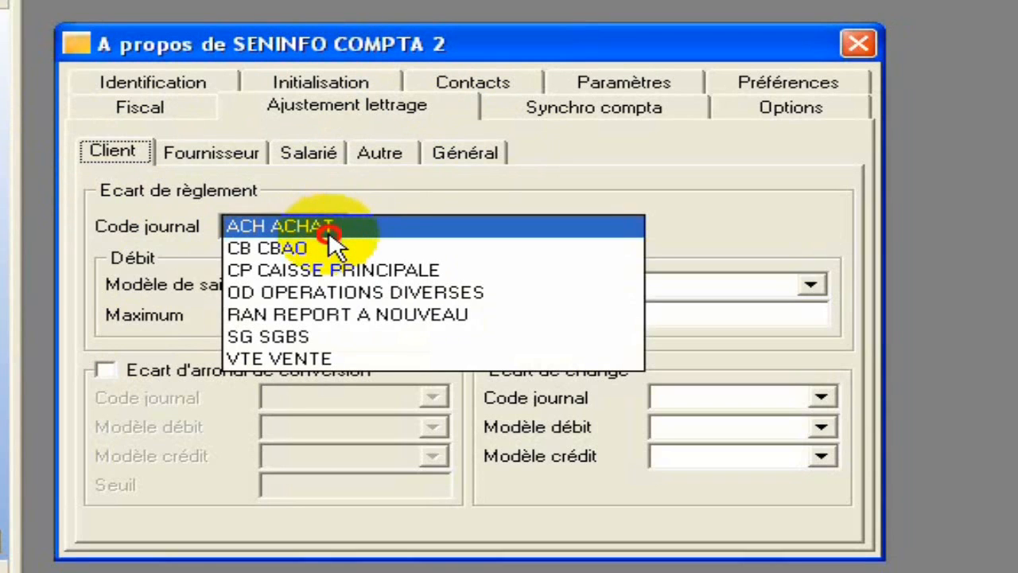
{"action": "left_click", "coordinate": [332, 291]}
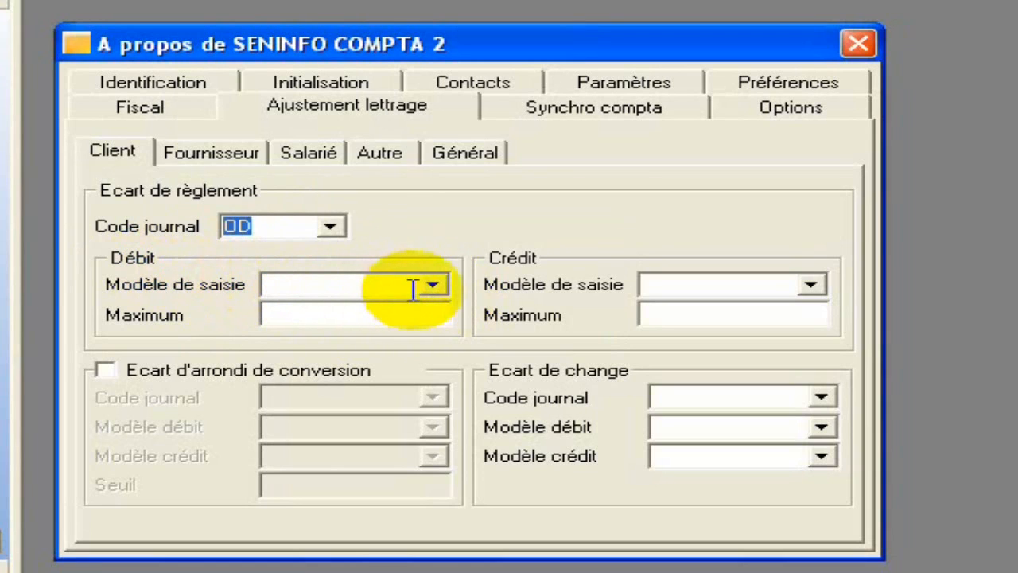
{"action": "left_click", "coordinate": [437, 285]}
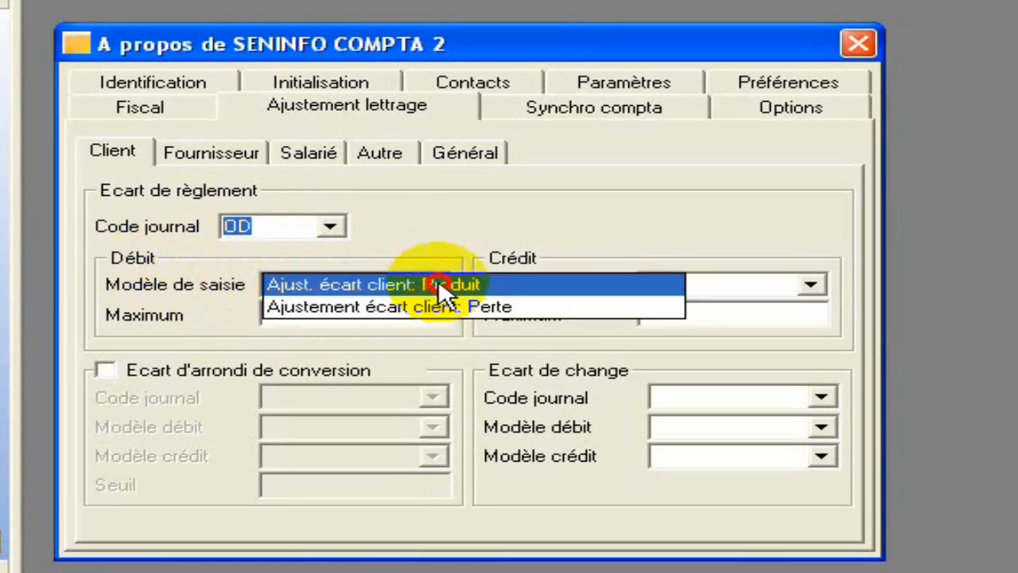
{"action": "left_click", "coordinate": [425, 306]}
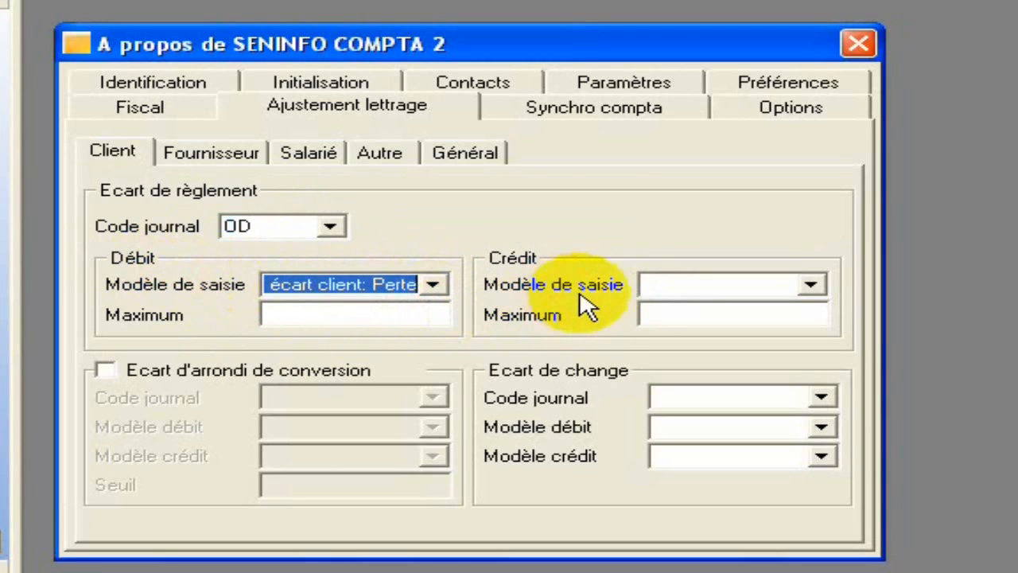
{"action": "left_click", "coordinate": [820, 290]}
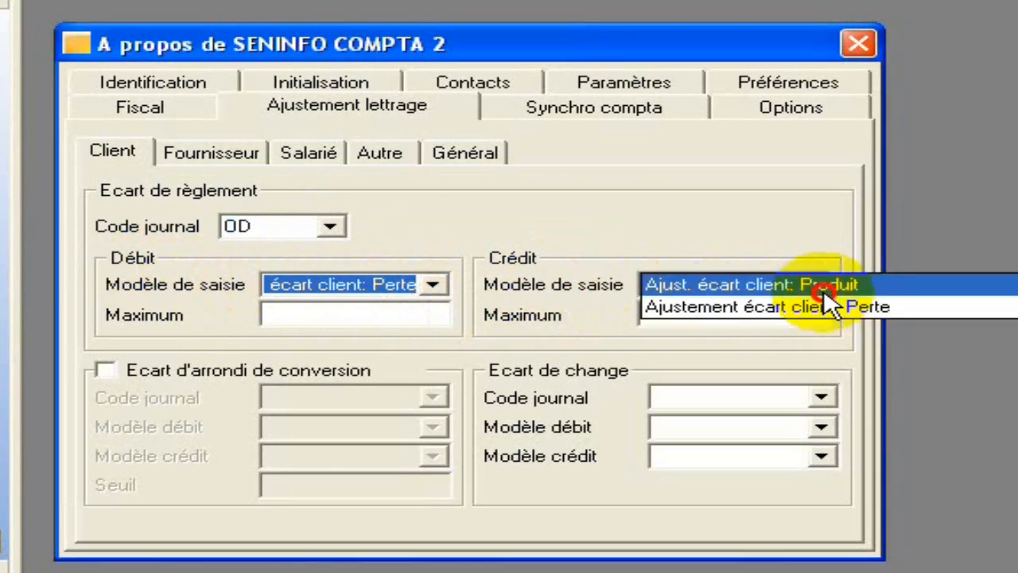
{"action": "left_click", "coordinate": [357, 311]}
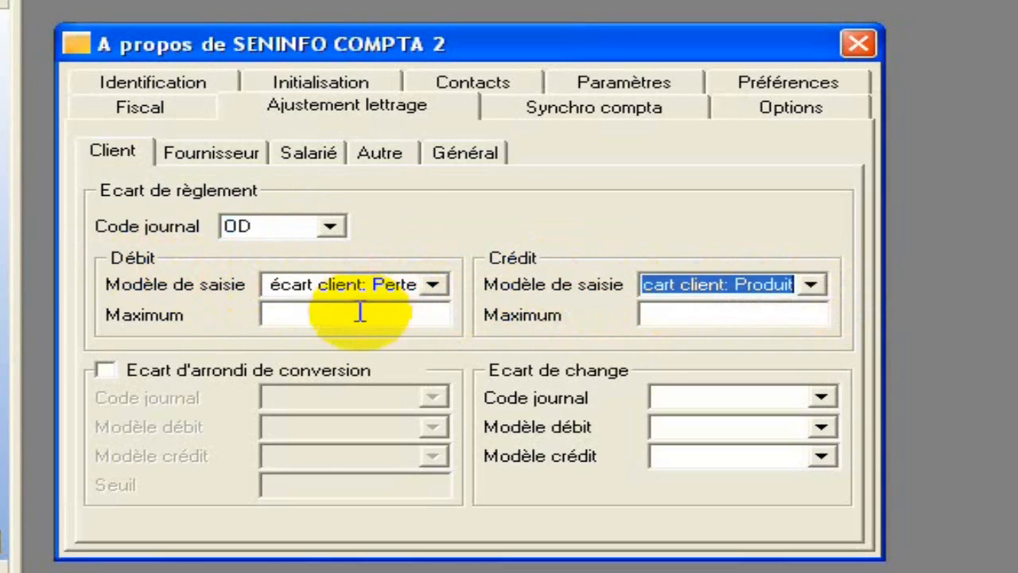
Set both the debit and credit maximums to 200, keeping "Ajust. écart client: Produit" as the credit model, and close the company settings
{"action": "left_click", "coordinate": [360, 314]}
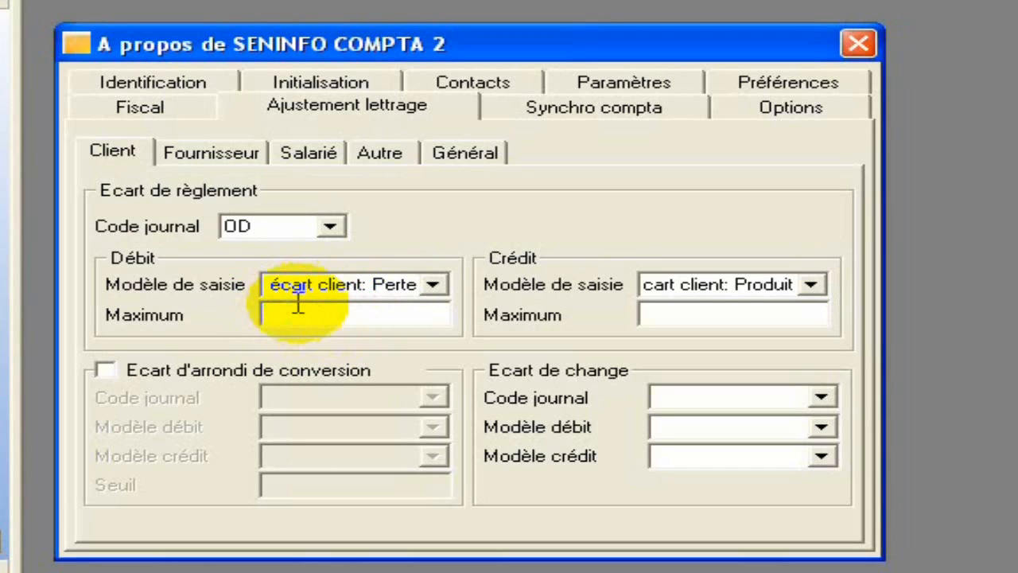
{"action": "type", "text": "200"}
{"action": "key", "text": "Tab"}
{"action": "type", "text": "200"}
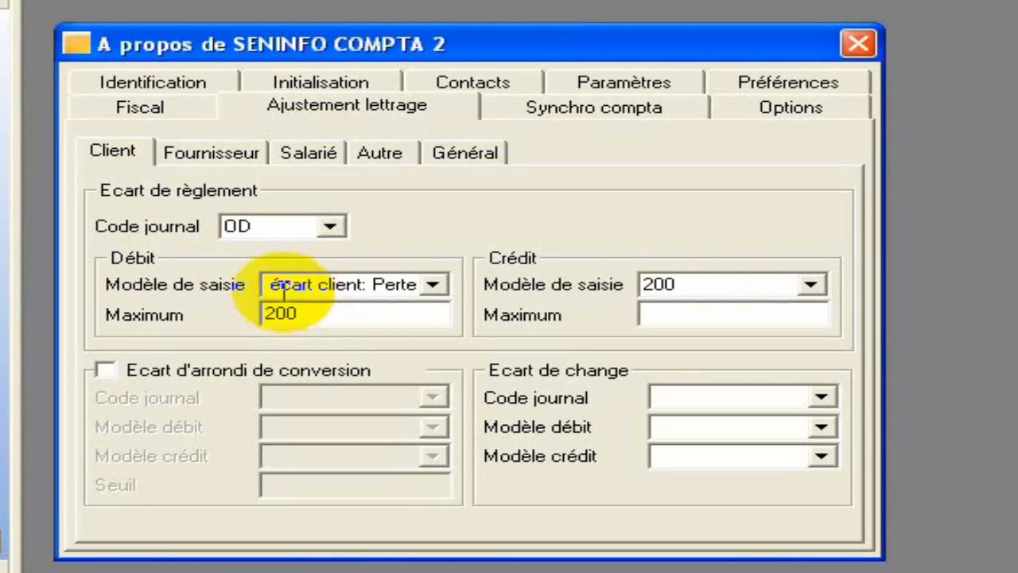
{"action": "left_click", "coordinate": [811, 284]}
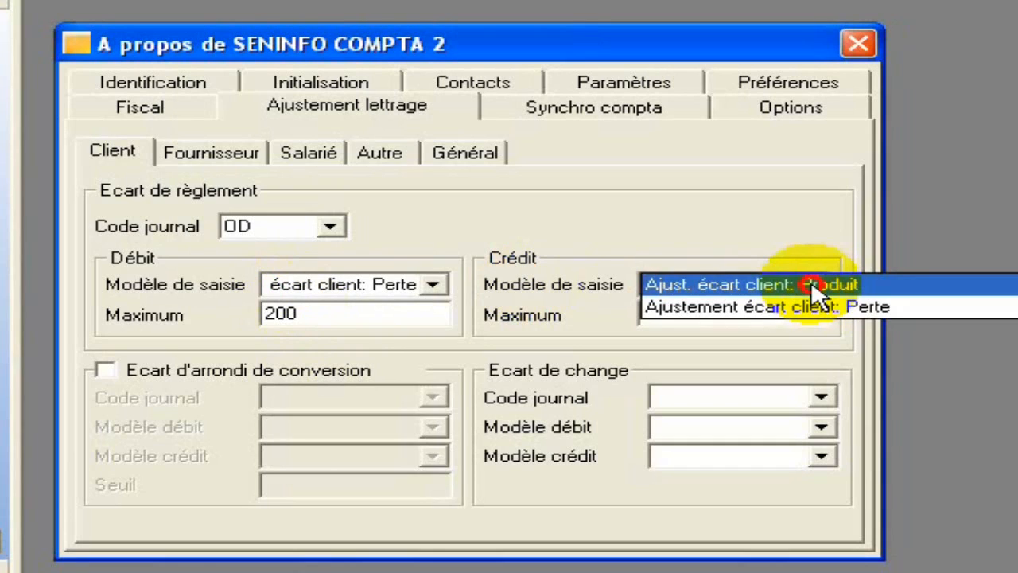
{"action": "left_click", "coordinate": [755, 314]}
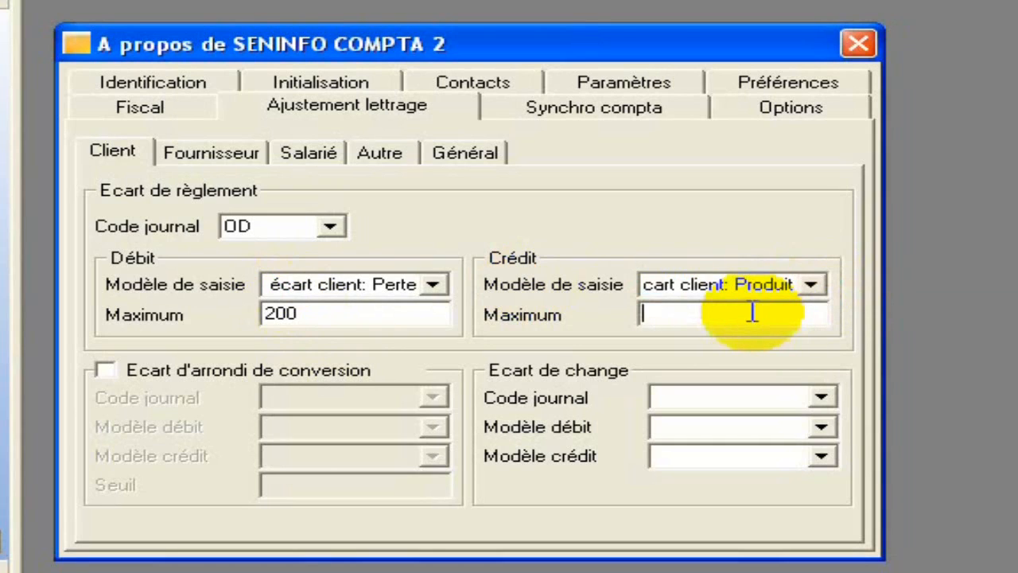
{"action": "type", "text": "200"}
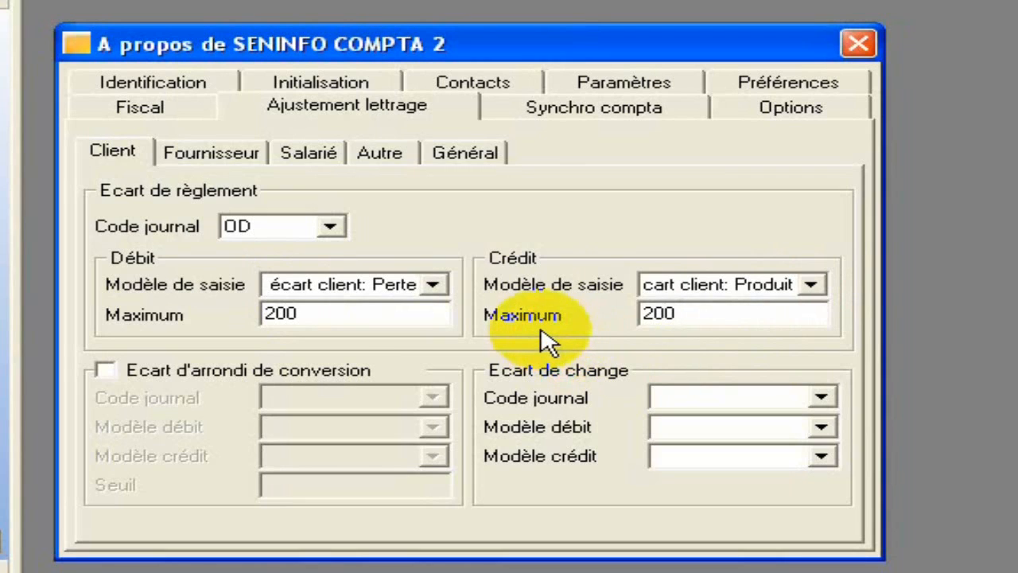
{"action": "left_click", "coordinate": [301, 287]}
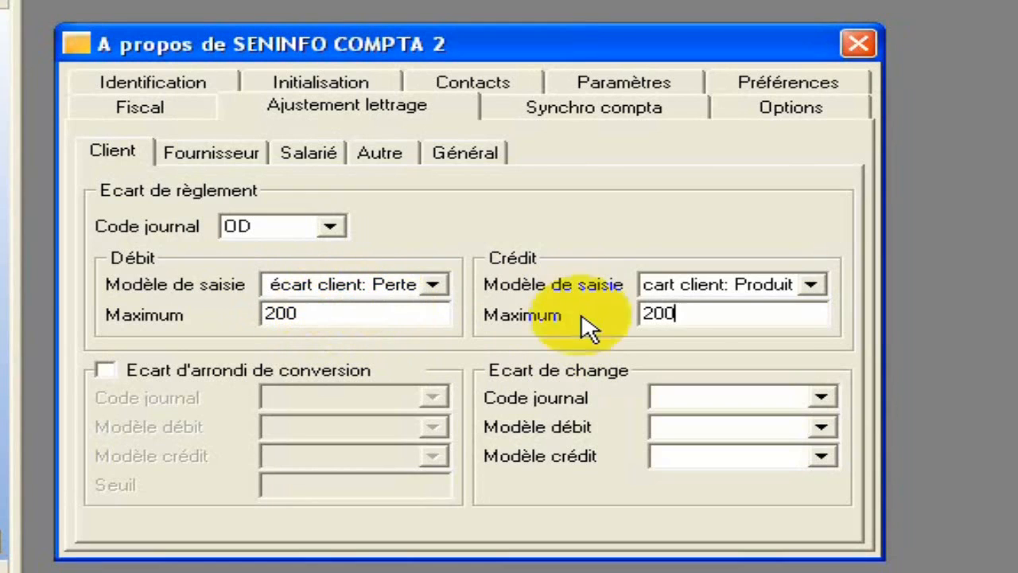
{"action": "left_click", "coordinate": [871, 36]}
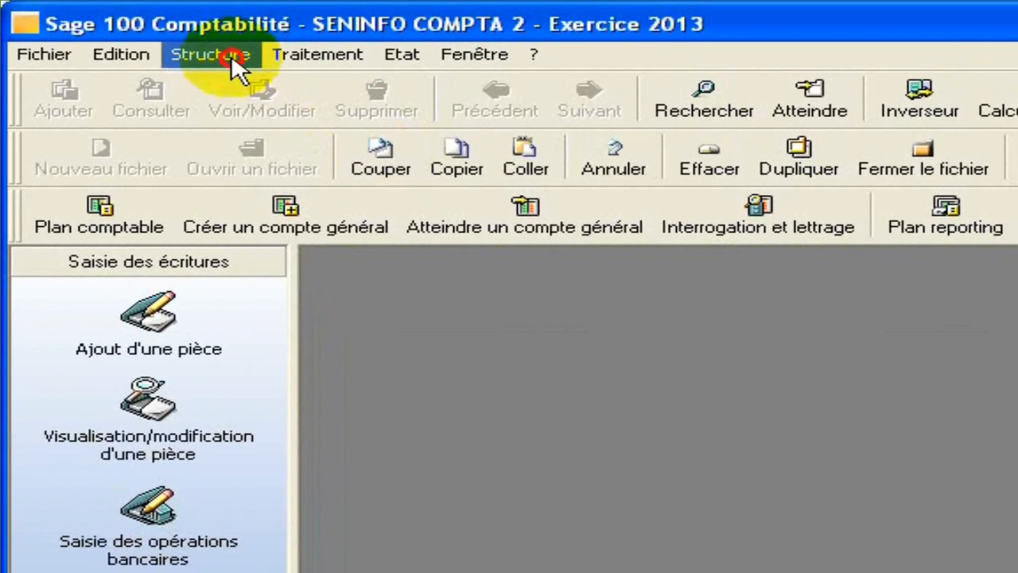
Open the entry model "Ajust. écart client: Produit" enlarged, examine its accounts and entry lines, and close it
{"action": "left_click", "coordinate": [232, 57]}
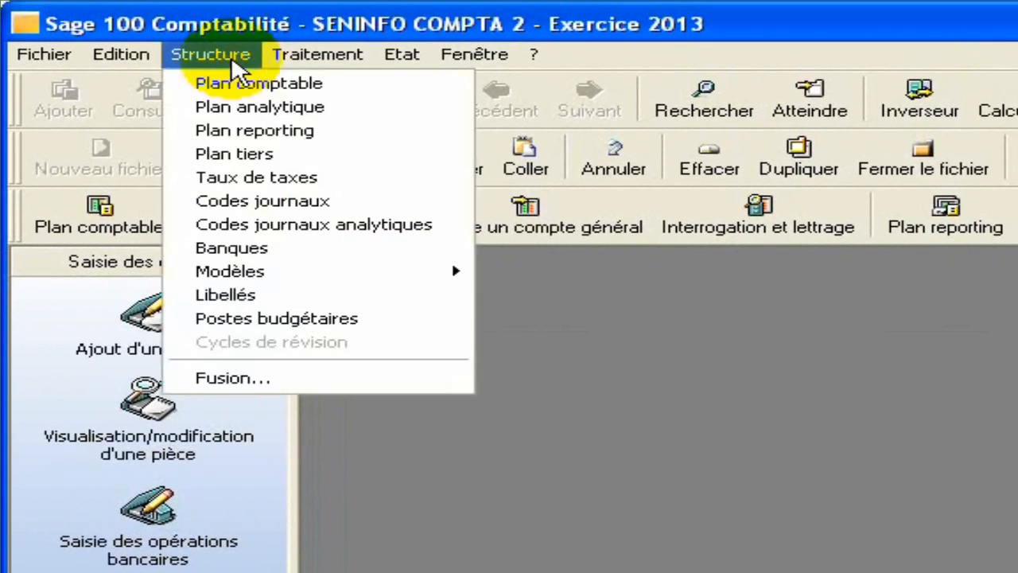
{"action": "mouse_move", "coordinate": [374, 277]}
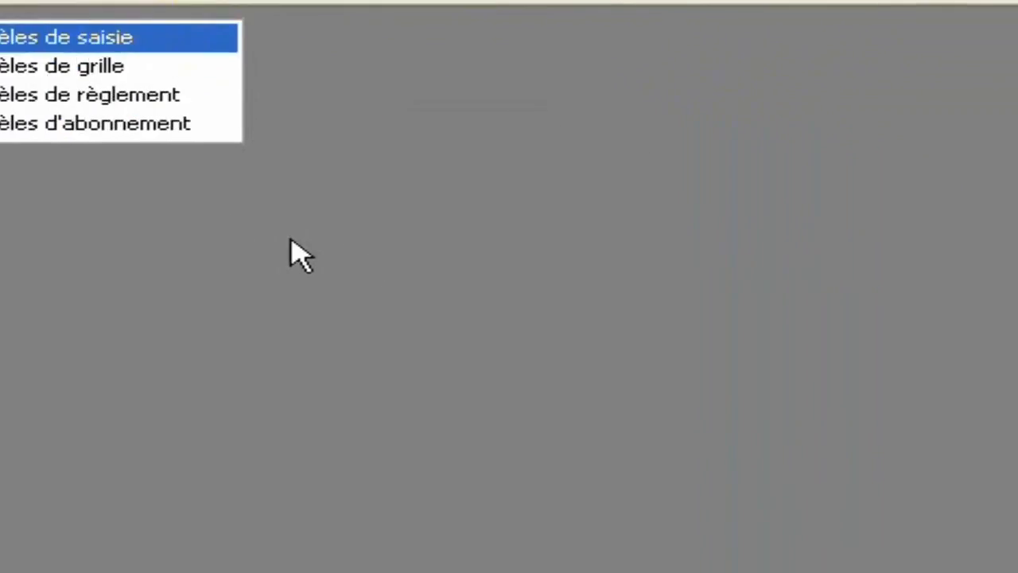
{"action": "left_click", "coordinate": [79, 38]}
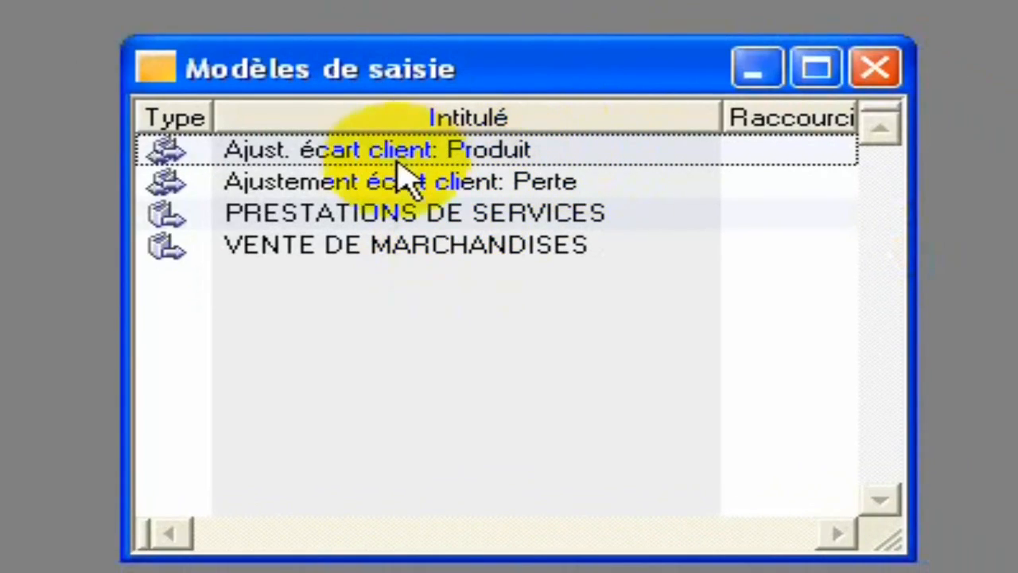
{"action": "double_click", "coordinate": [446, 163]}
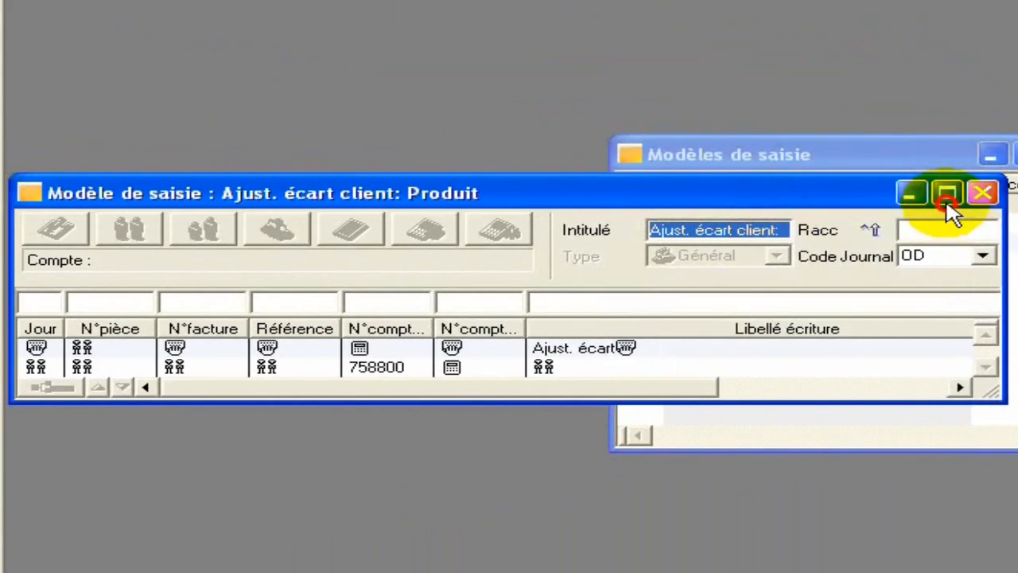
{"action": "left_click", "coordinate": [905, 198]}
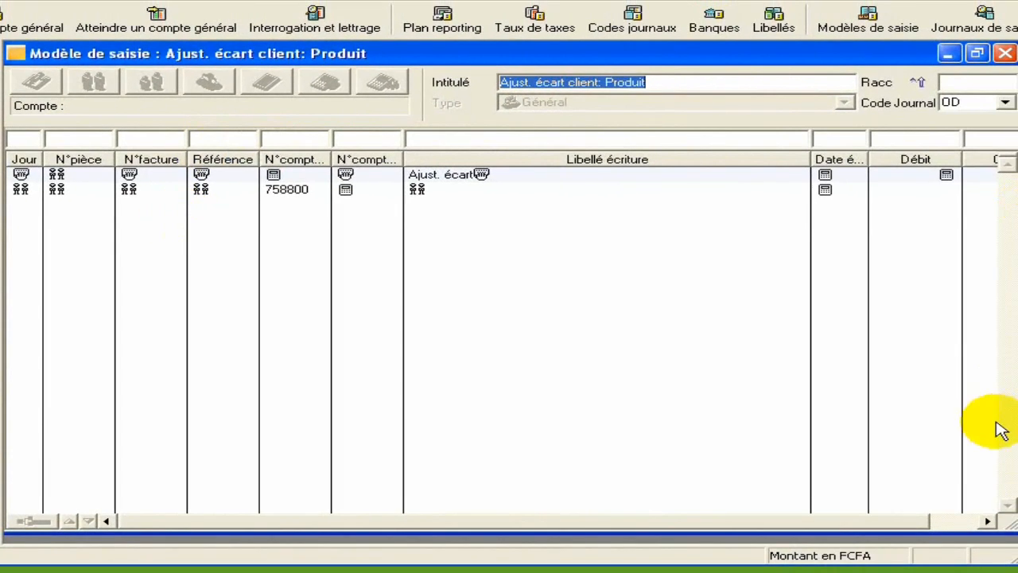
{"action": "left_click_drag", "start_coordinate": [913, 522], "coordinate": [692, 497]}
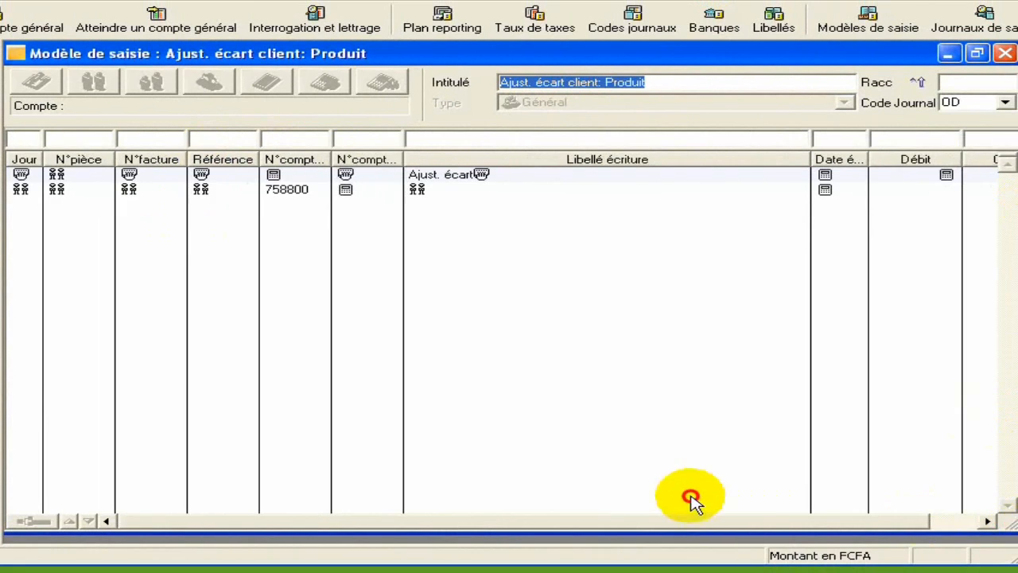
{"action": "left_click", "coordinate": [1005, 54]}
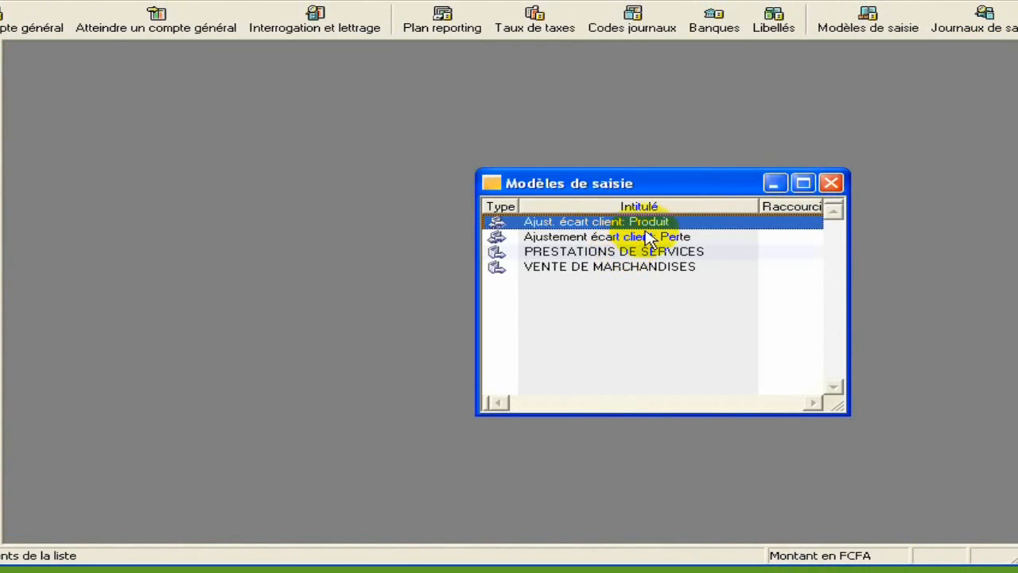
Examine the entry lines of the model "Ajustement écart client: Perte", and close it along with the Modèles de saisie list
{"action": "double_click", "coordinate": [641, 238]}
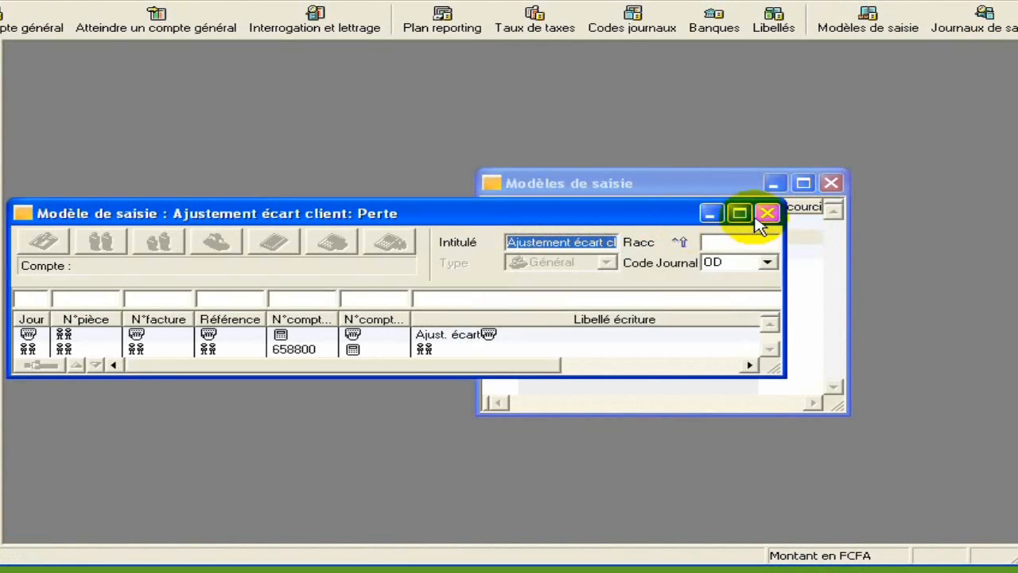
{"action": "left_click", "coordinate": [768, 214]}
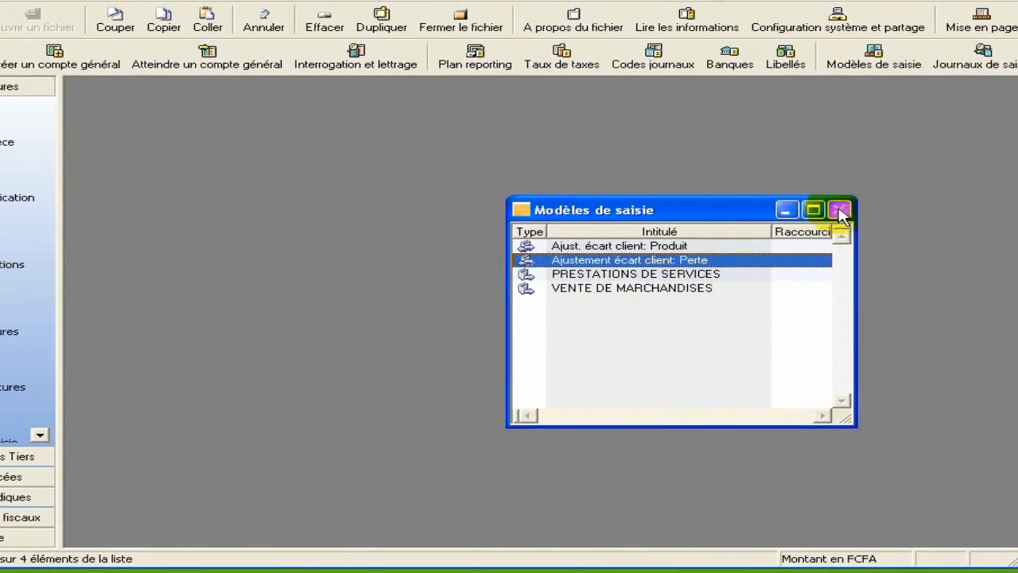
{"action": "left_click", "coordinate": [840, 210]}
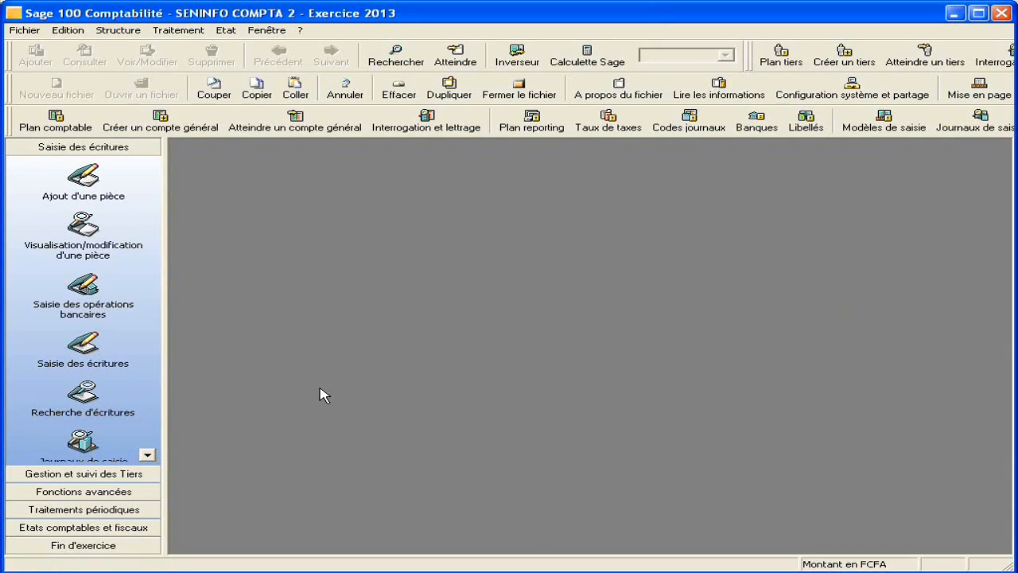
View the list of entry journals by period and close it again
{"action": "left_click", "coordinate": [84, 440]}
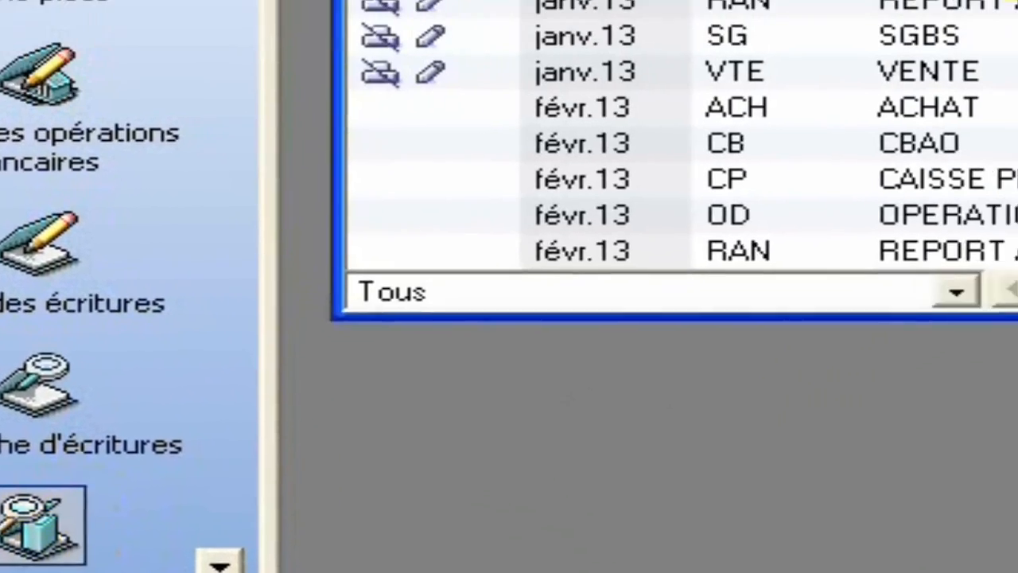
{"action": "left_click", "coordinate": [923, 63]}
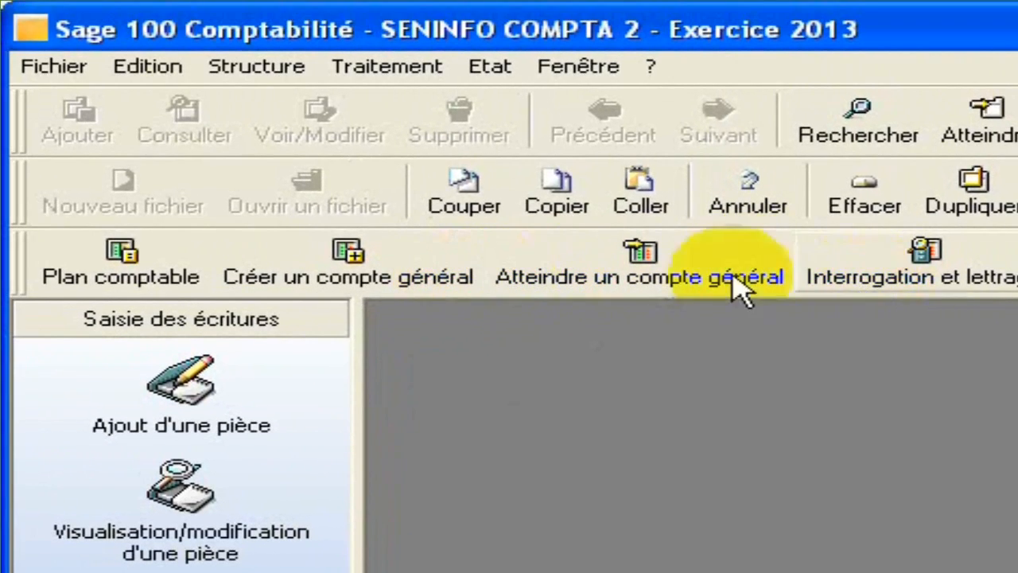
Open the general account interrogation for 411000 clients and enlarge it to examine the unlettered entries
{"action": "left_click", "coordinate": [869, 274]}
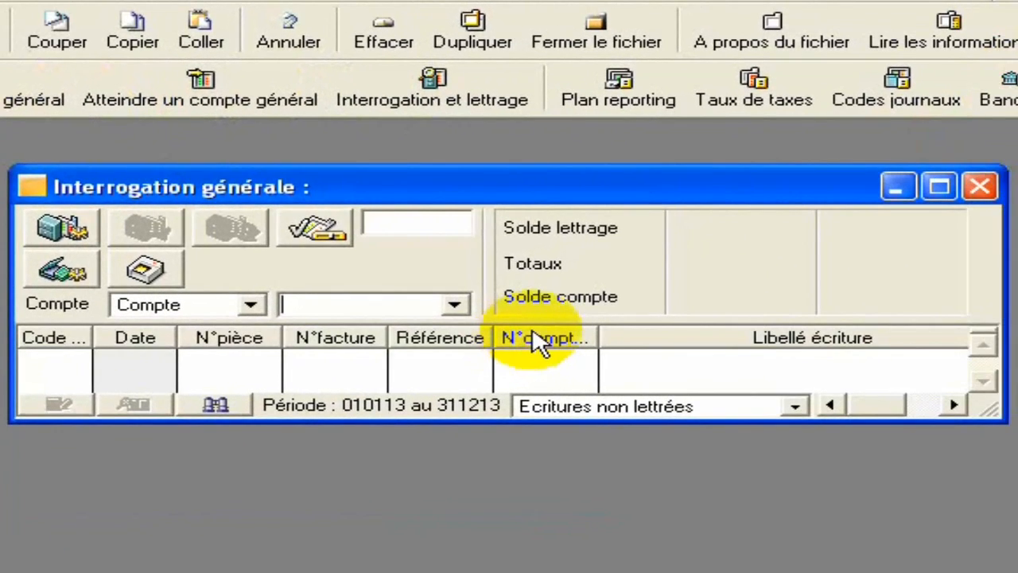
{"action": "type", "text": "411000"}
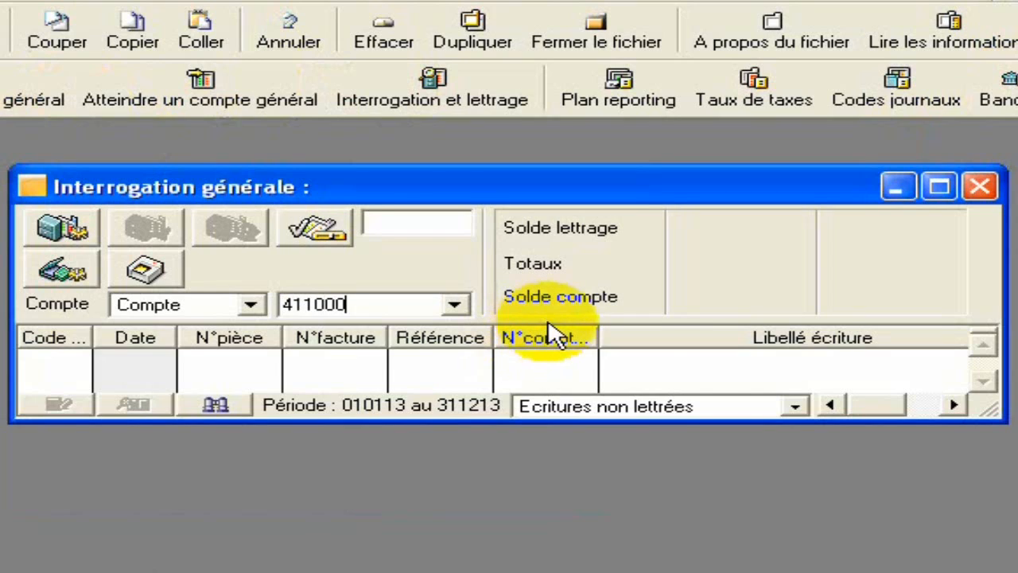
{"action": "key", "text": "Tab"}
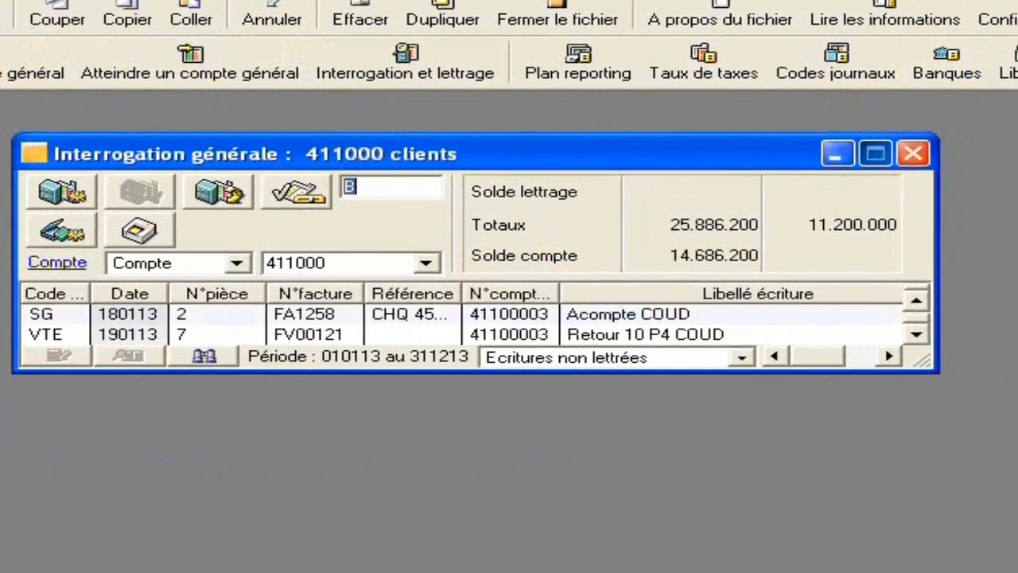
{"action": "left_click", "coordinate": [876, 153]}
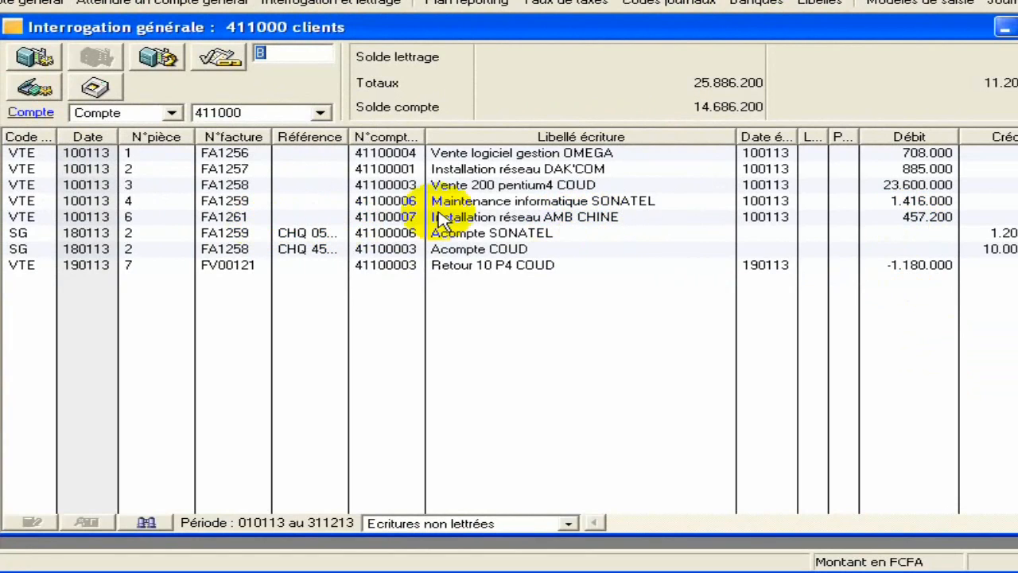
From invoice entry FA1261 "Installation réseau AMB CHINE", open its VENTE journal, and display the AMBASSADE CHINE third-party interrogation enlarged
{"action": "double_click", "coordinate": [574, 217]}
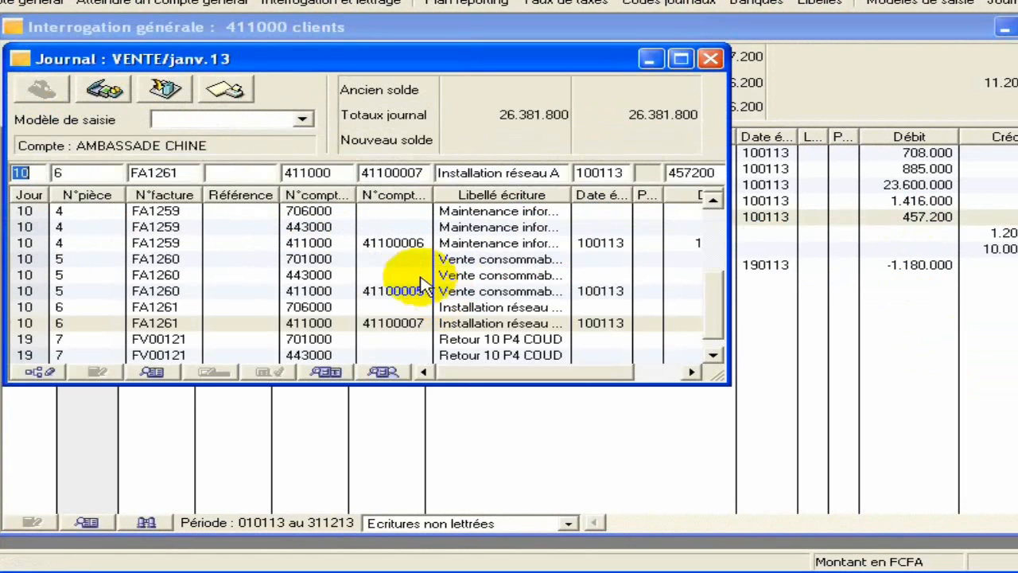
{"action": "left_click", "coordinate": [420, 324]}
{"action": "left_click", "coordinate": [499, 279]}
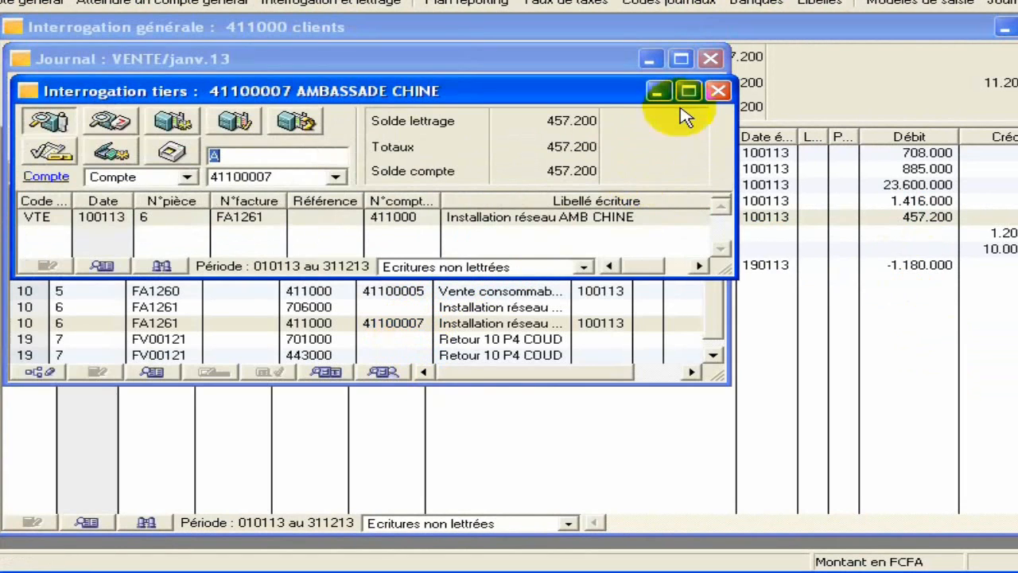
{"action": "left_click", "coordinate": [688, 93]}
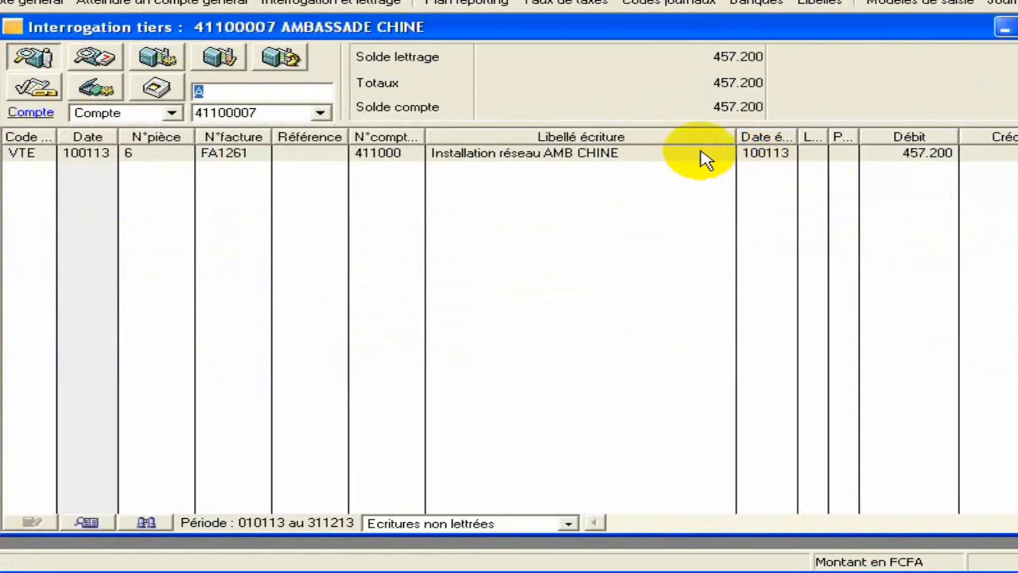
Copy the third-party account number of AMBASSADE CHINE from the interrogation
{"action": "left_click", "coordinate": [274, 110]}
{"action": "right_click", "coordinate": [251, 118]}
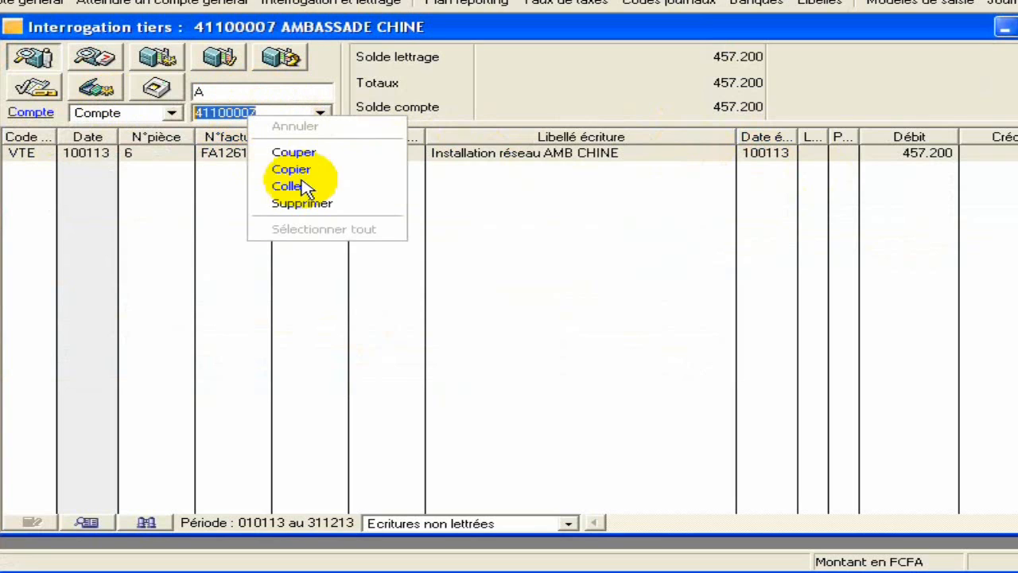
{"action": "left_click", "coordinate": [307, 166]}
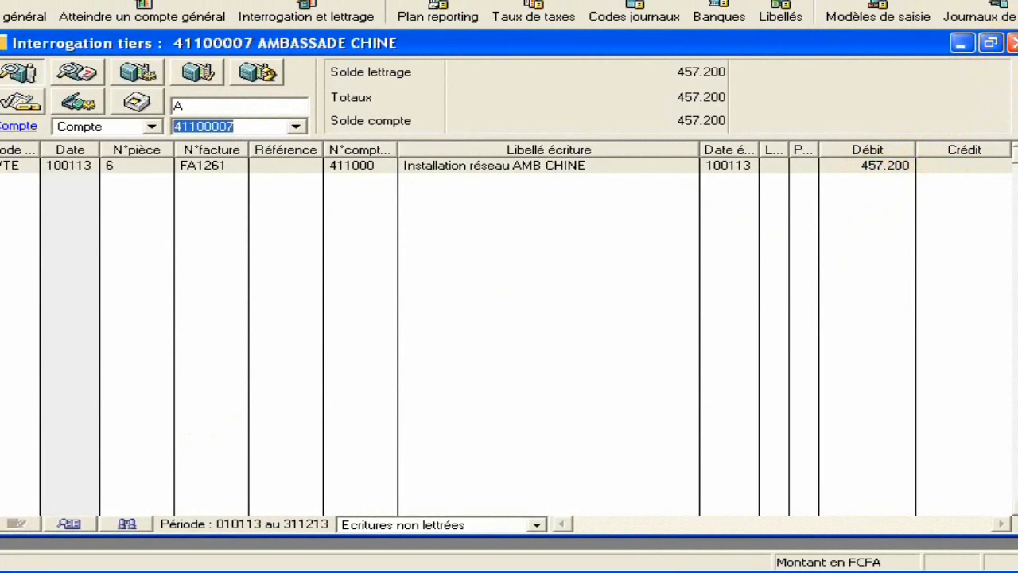
Open the CAISSE PRINCIPALE journal for January 2013 and enlarge it for entry
{"action": "left_click", "coordinate": [4, 296]}
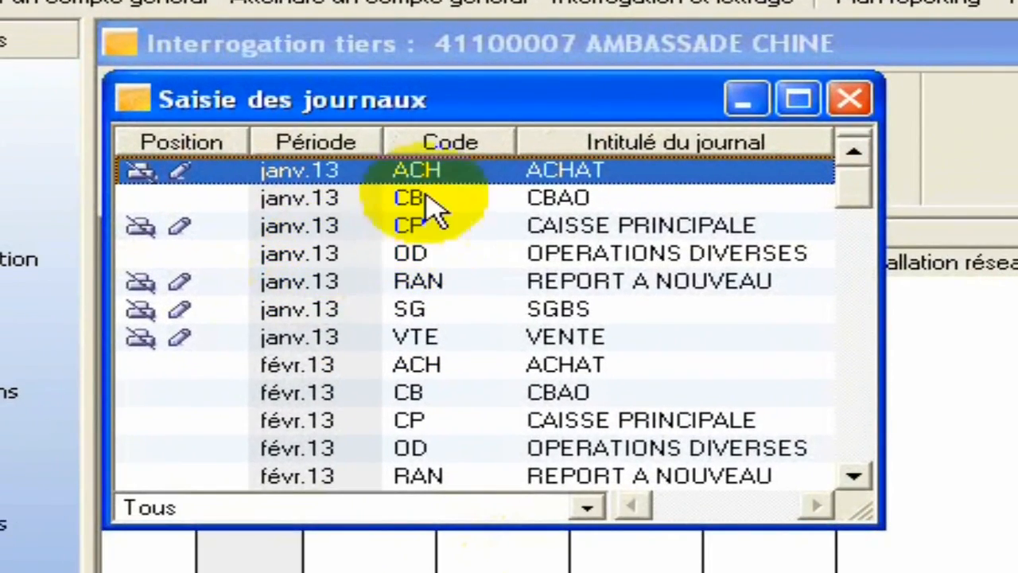
{"action": "double_click", "coordinate": [424, 227]}
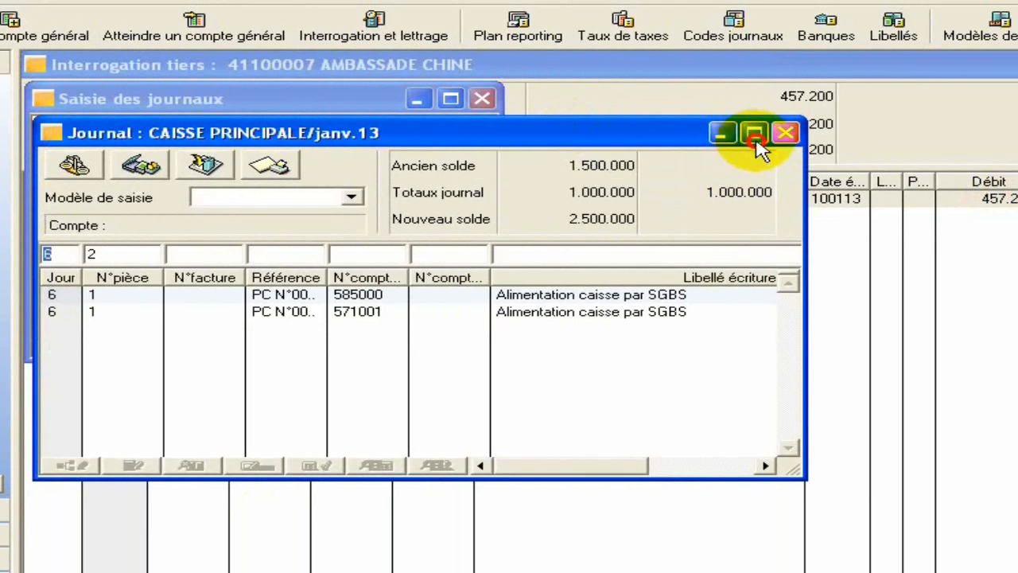
{"action": "left_click", "coordinate": [757, 132]}
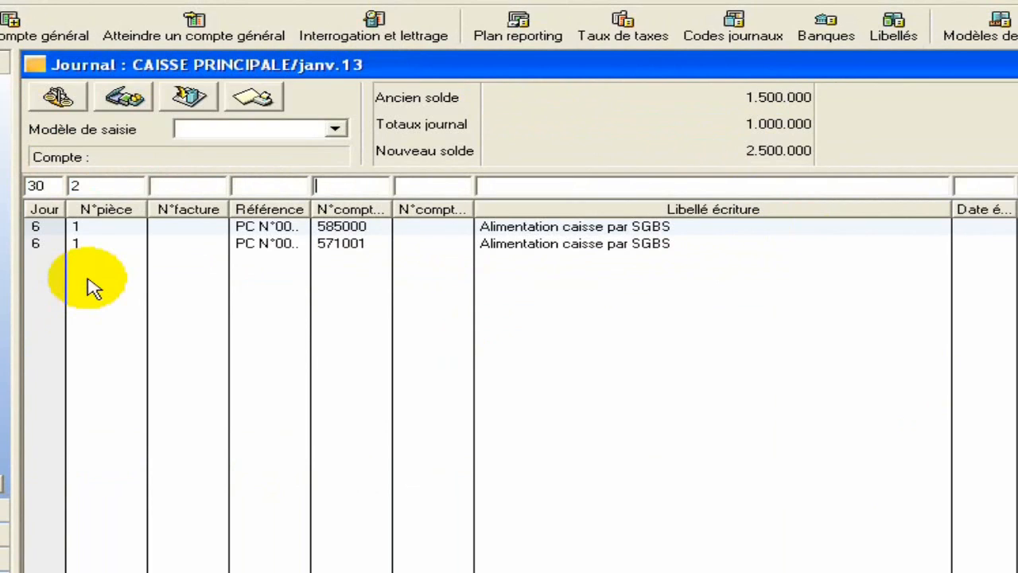
Start a payment line dated day 30, piece 2, on account 411000 with the AMBASSADE CHINE third-party account and label "Reglement AMBASSADE CHINE"
{"action": "type", "text": "00"}
{"action": "key", "text": "Tab"}
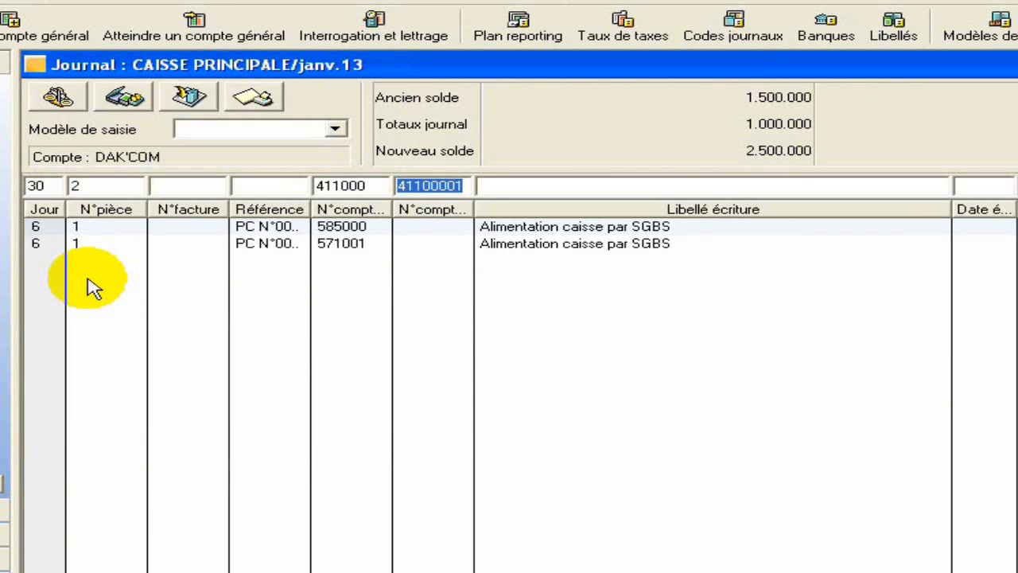
{"action": "type", "text": "41100007"}
{"action": "key", "text": "Tab"}
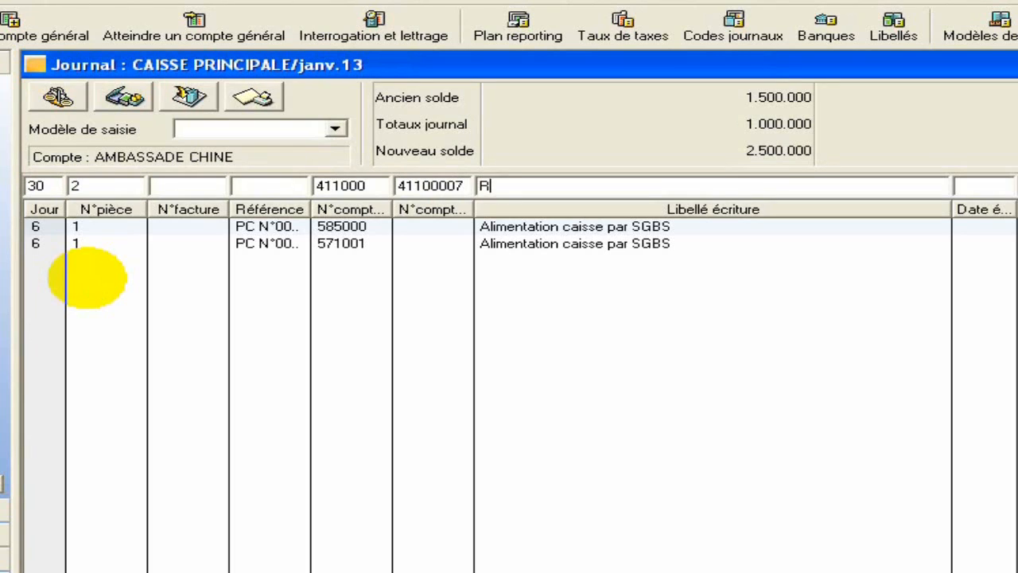
{"action": "type", "text": "Reglement"}
{"action": "left_click", "coordinate": [191, 159]}
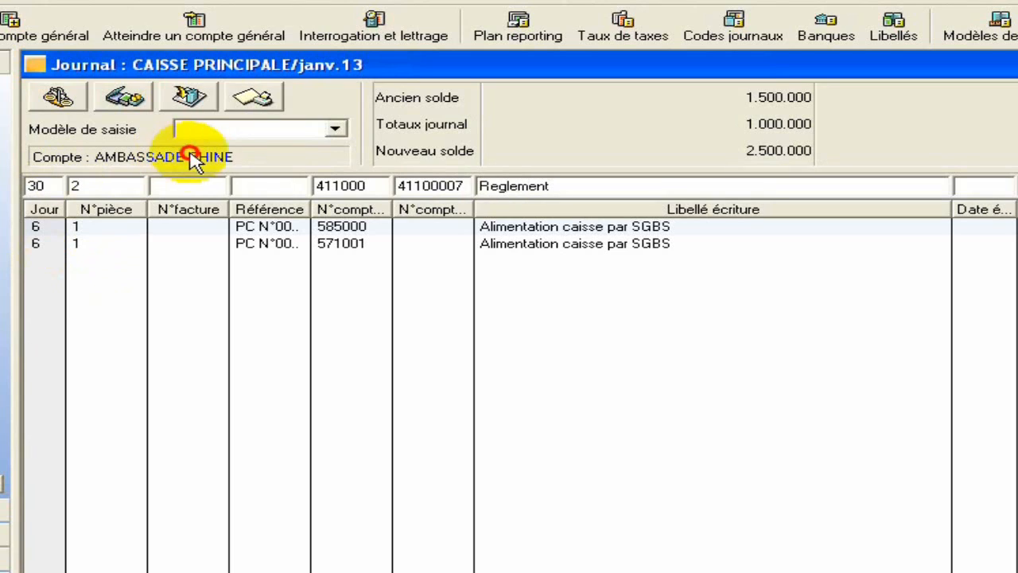
{"action": "key", "text": "Tab"}
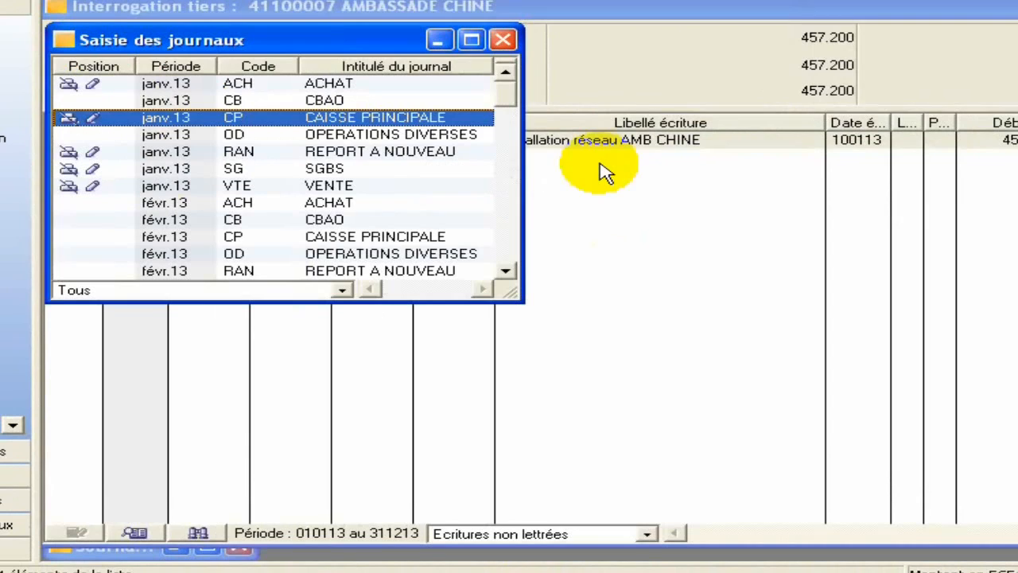
Close the Saisie des journaux list, check the client's FA1261 invoice amount in the interrogation, and restore the reduced CAISSE PRINCIPALE journal
{"action": "left_click", "coordinate": [506, 43]}
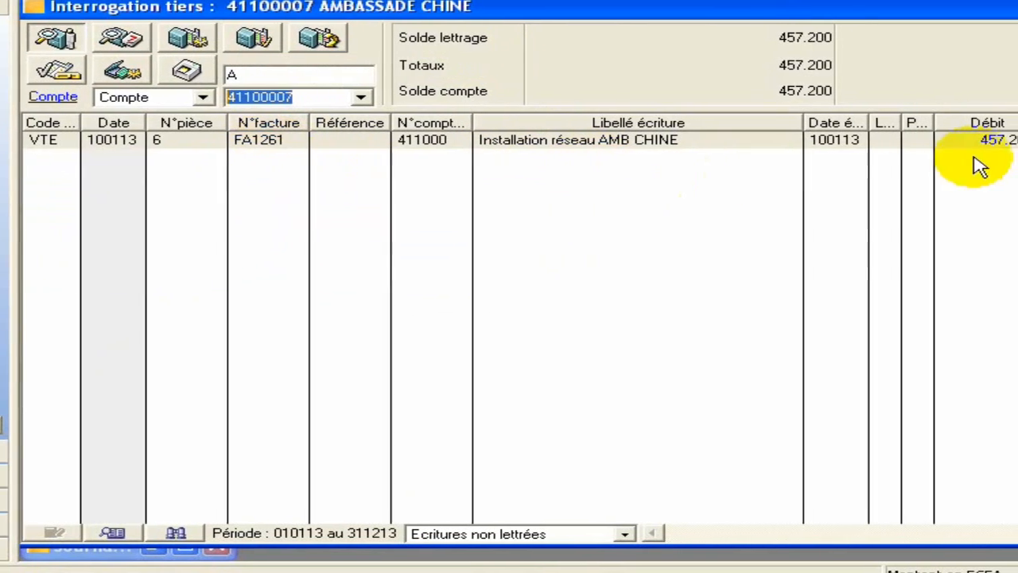
{"action": "left_click", "coordinate": [115, 555]}
{"action": "left_click", "coordinate": [198, 536]}
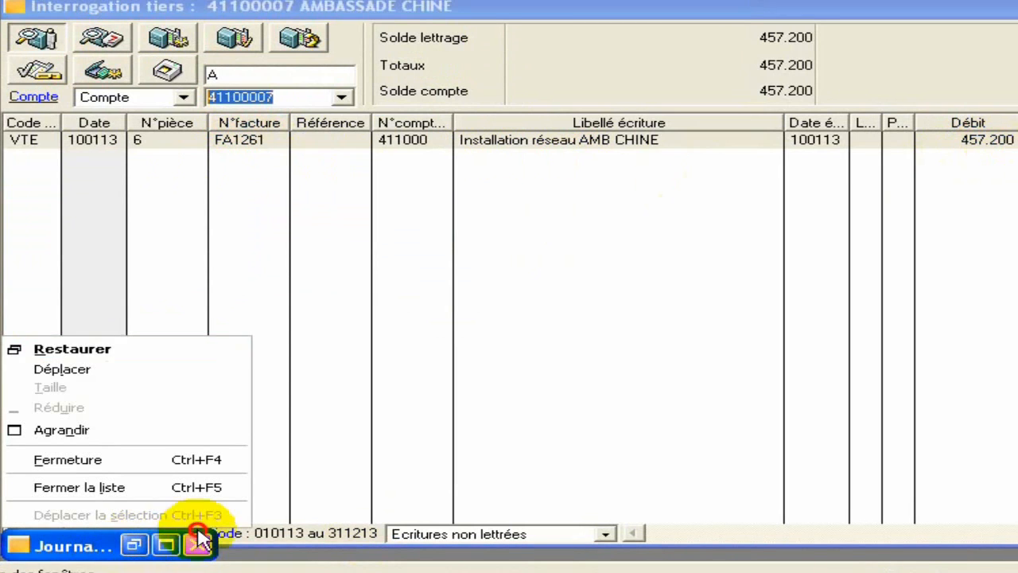
{"action": "left_click", "coordinate": [487, 392]}
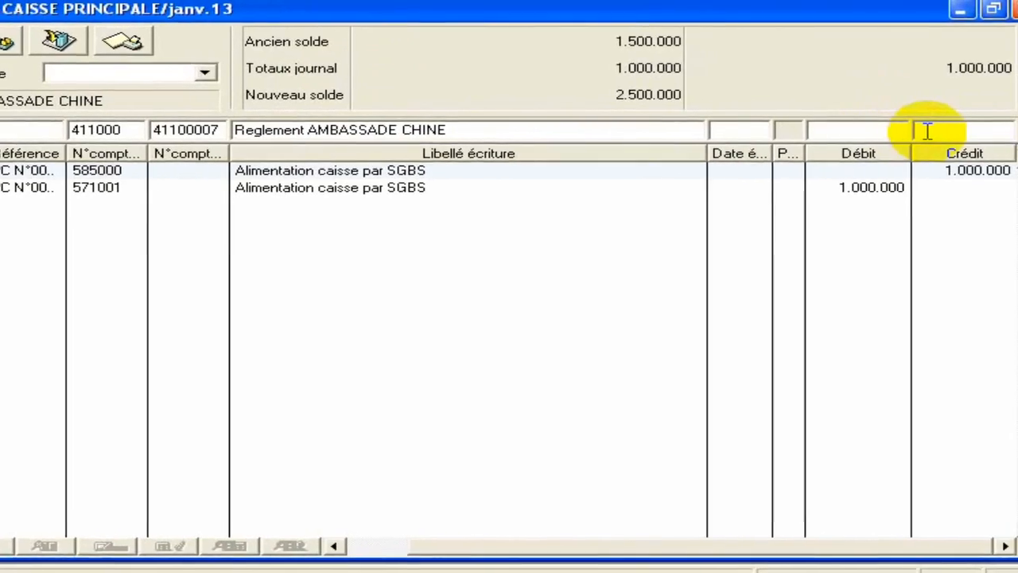
Complete the payment line with a credit of 457150 and invoice number FA1261, and record it
{"action": "left_click", "coordinate": [906, 133]}
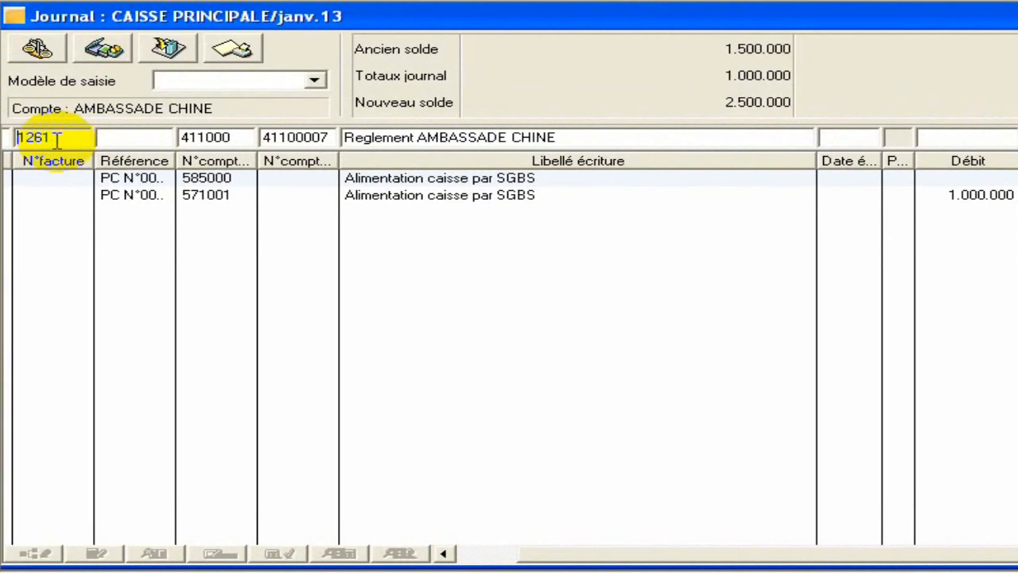
{"action": "type", "text": "FA"}
{"action": "key", "text": "Return"}
{"action": "key", "text": "Return"}
{"action": "key", "text": "Return"}
{"action": "key", "text": "Return"}
{"action": "key", "text": "Return"}
{"action": "key", "text": "Return"}
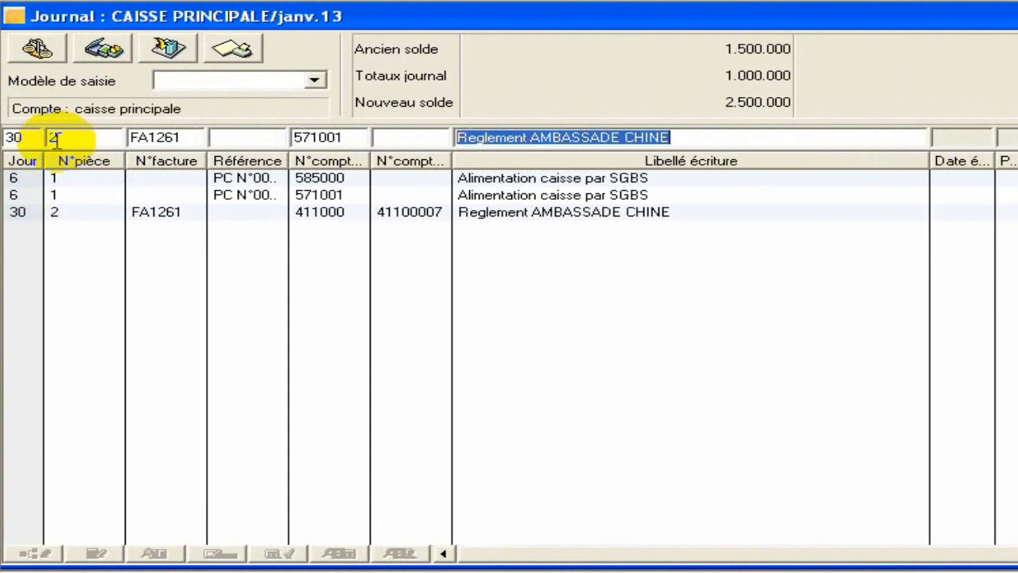
Record the counterpart line on account 571001 caisse principale with the same label, and return to the AMBASSADE CHINE interrogation
{"action": "key", "text": "Return"}
{"action": "key", "text": "Return"}
{"action": "key", "text": "Return"}
{"action": "key", "text": "Return"}
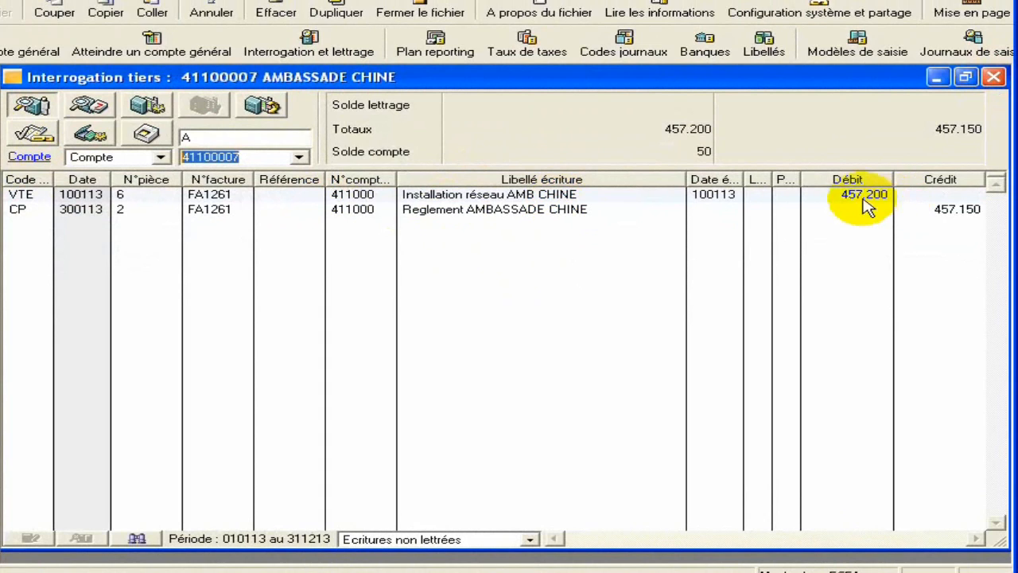
Letter the FA1261 invoice entry with its cash payment, and agree to pass a balancing entry for the difference
{"action": "left_click", "coordinate": [872, 200]}
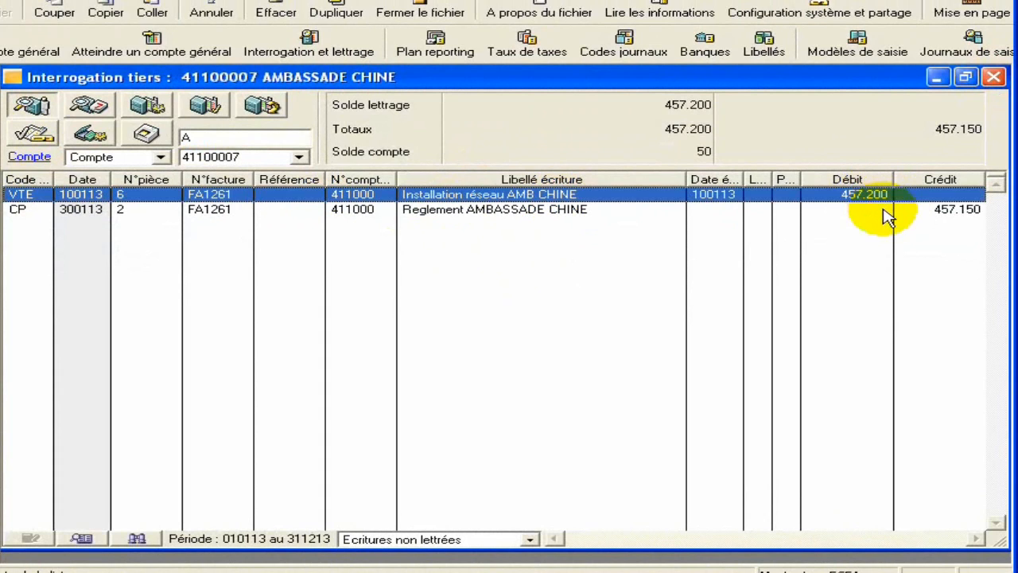
{"action": "left_click", "coordinate": [875, 211]}
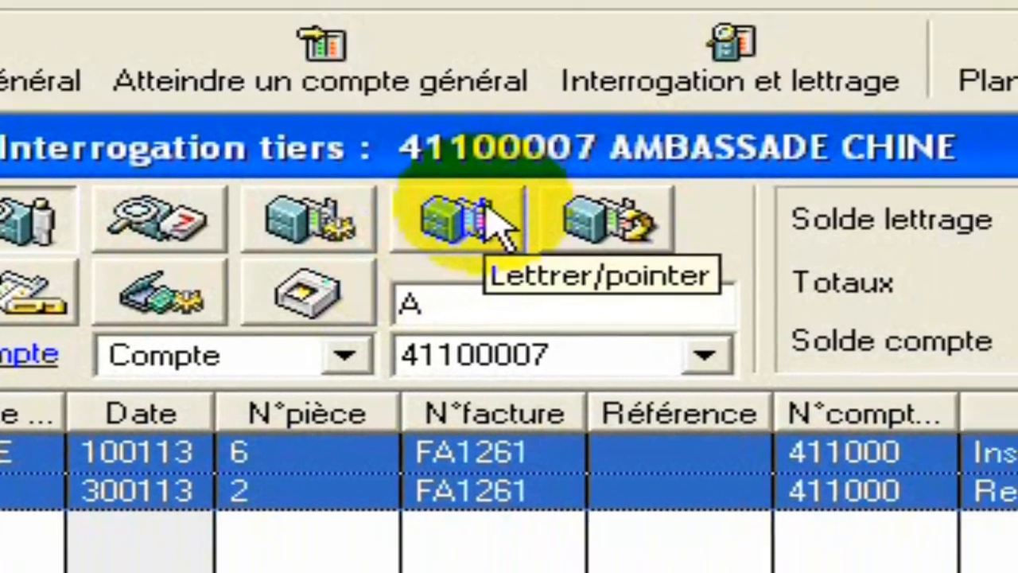
{"action": "left_click", "coordinate": [573, 278]}
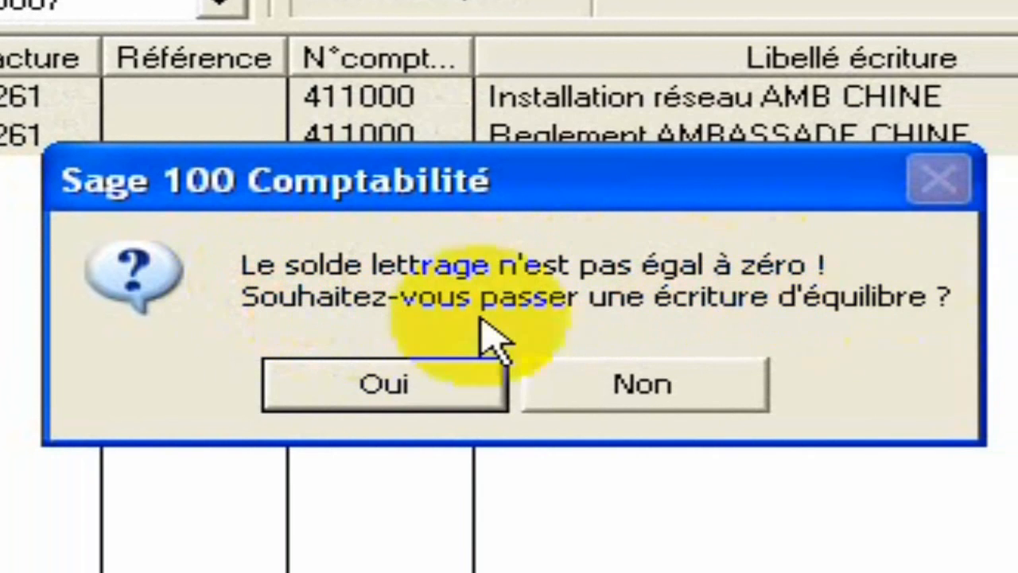
{"action": "left_click", "coordinate": [422, 376]}
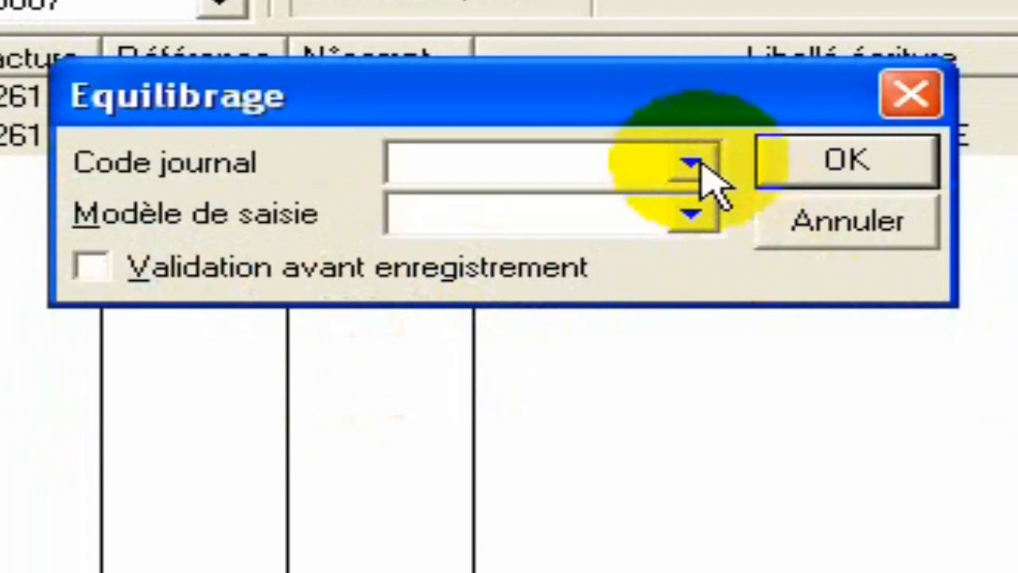
Generate the balancing entry in the OD OPERATIONS DIVERSES journal with the entry model "Ajustement écart client: Perte"
{"action": "left_click", "coordinate": [693, 162]}
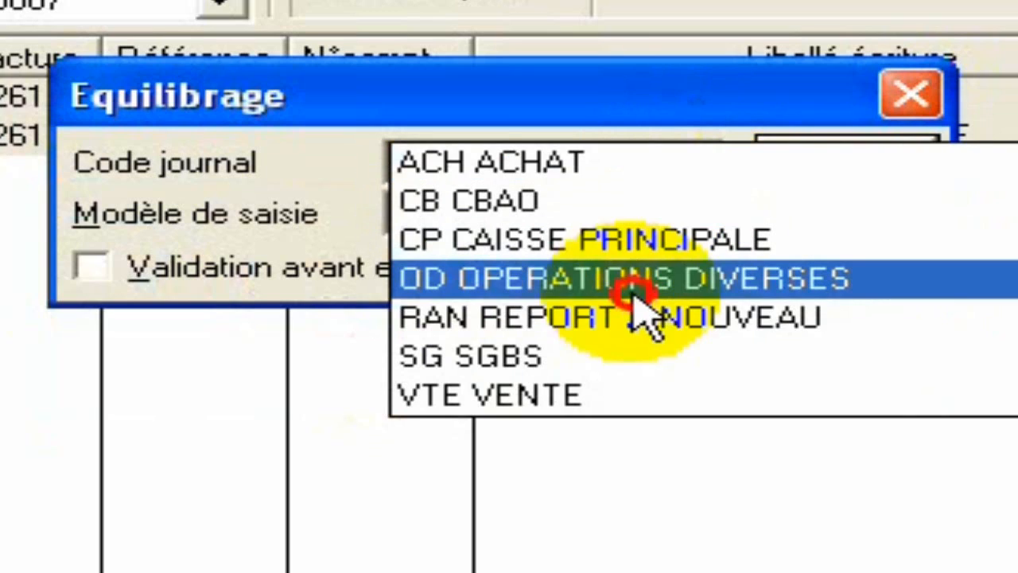
{"action": "left_click", "coordinate": [625, 280]}
{"action": "left_click", "coordinate": [689, 218]}
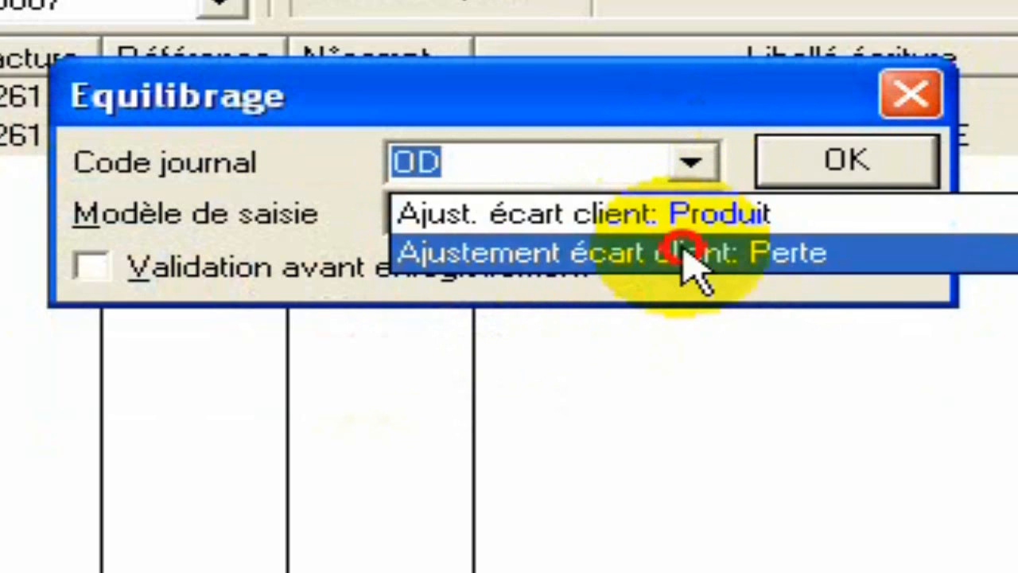
{"action": "left_click", "coordinate": [682, 252]}
{"action": "left_click", "coordinate": [784, 168]}
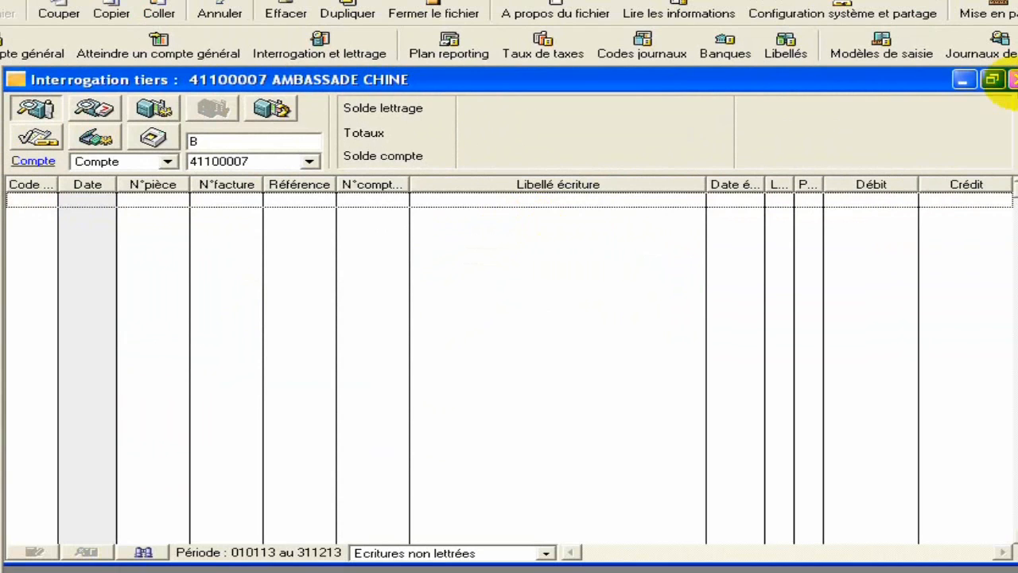
Close the AMBASSADE CHINE interrogation, the VENTE journal and the 411000 general interrogation
{"action": "left_click", "coordinate": [1013, 79]}
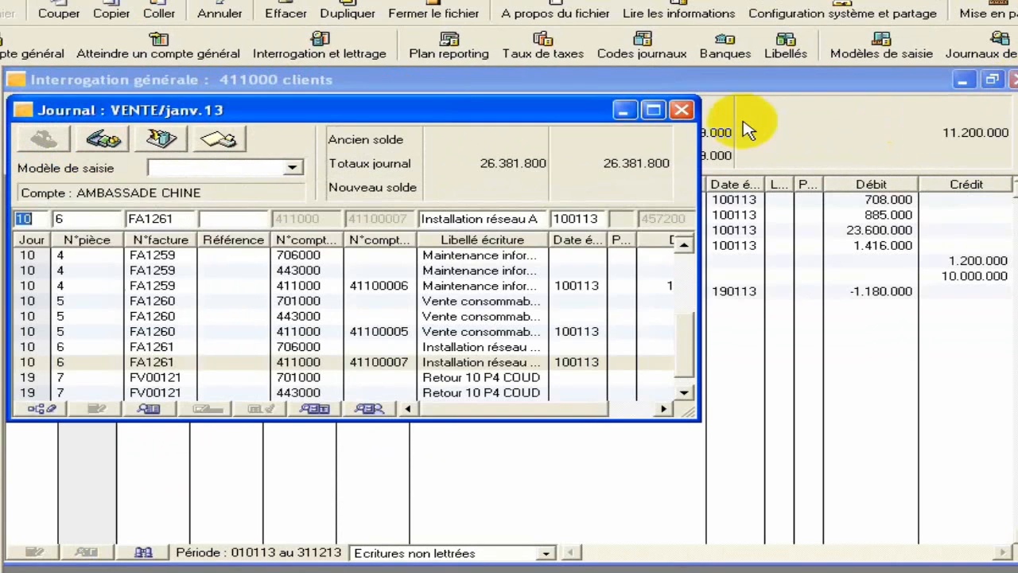
{"action": "left_click", "coordinate": [684, 106]}
{"action": "left_click", "coordinate": [1011, 80]}
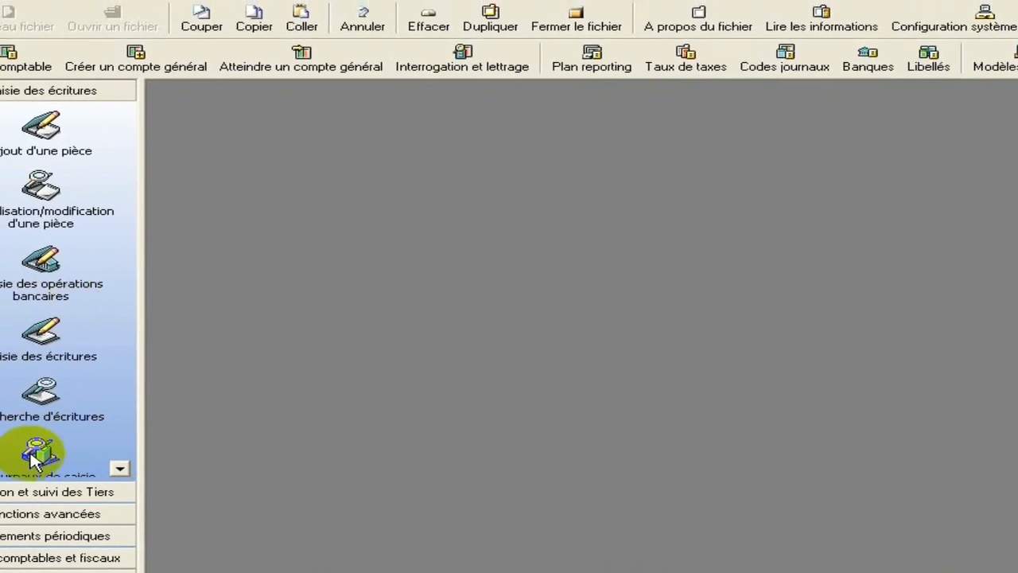
Open the January 2013 OPERATIONS DIVERSES journal enlarged and examine the "Ajust. écart" lines on accounts 411000 and 658800
{"action": "left_click", "coordinate": [99, 455]}
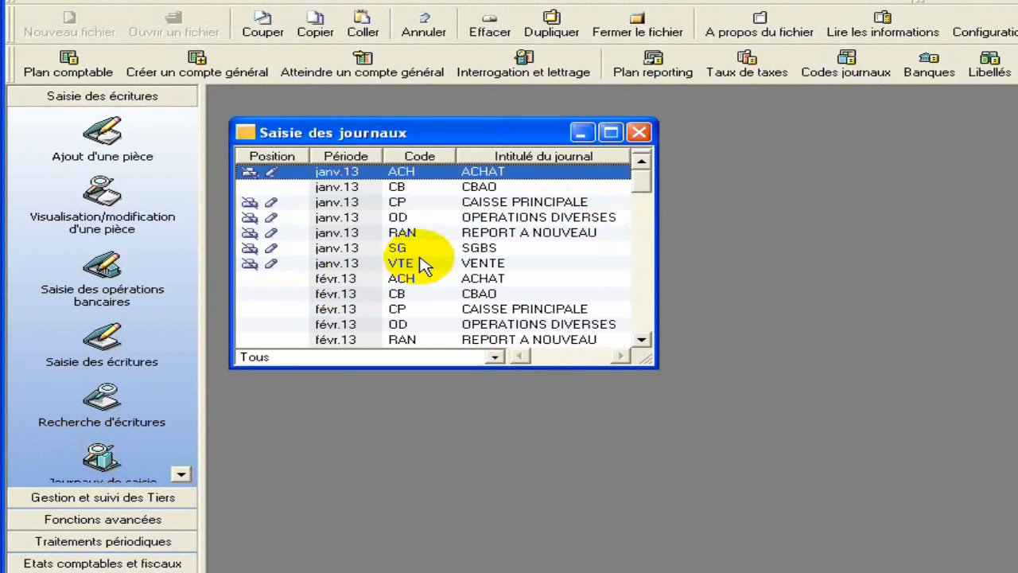
{"action": "double_click", "coordinate": [452, 217]}
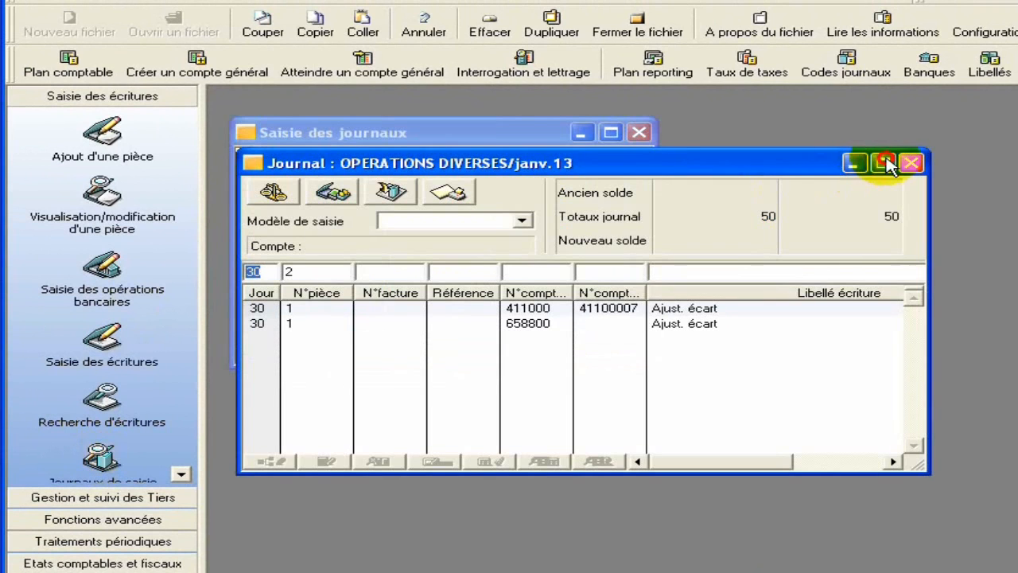
{"action": "left_click", "coordinate": [884, 165]}
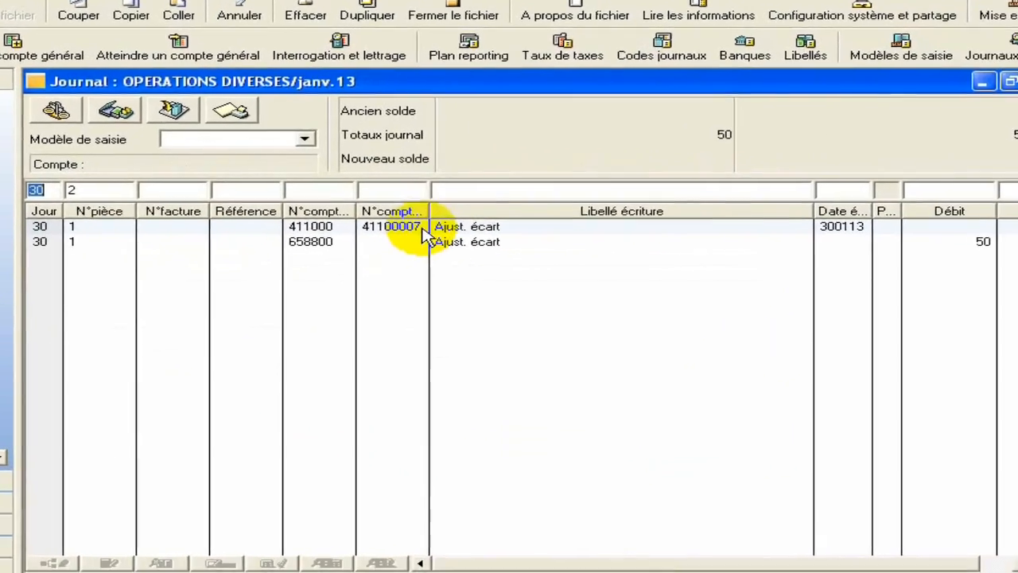
{"action": "left_click", "coordinate": [404, 226]}
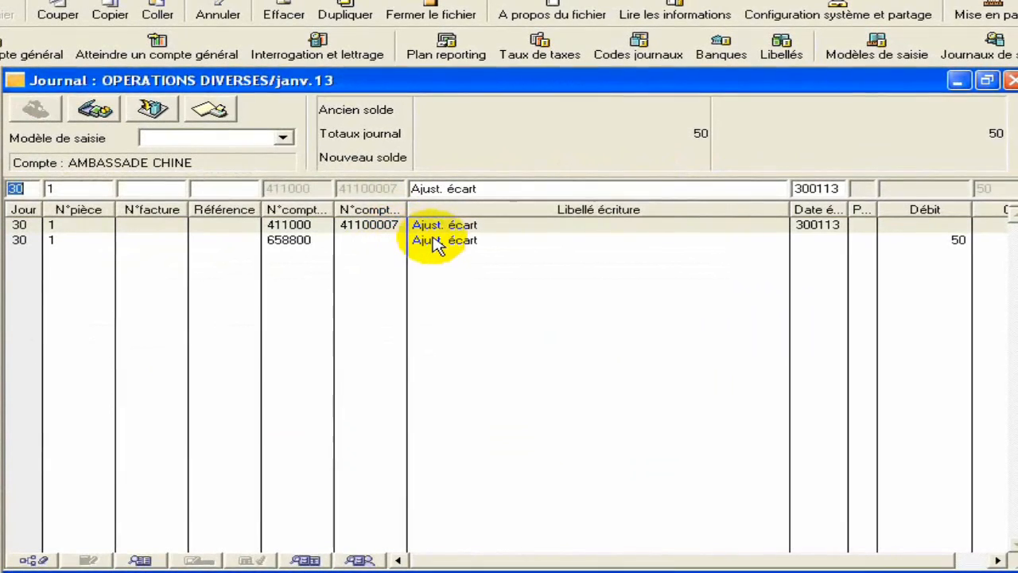
Compare the two "Ajust. écart" lines in the January 2013 OPERATIONS DIVERSES journal and close the journal
{"action": "left_click", "coordinate": [424, 240]}
{"action": "left_click", "coordinate": [440, 227]}
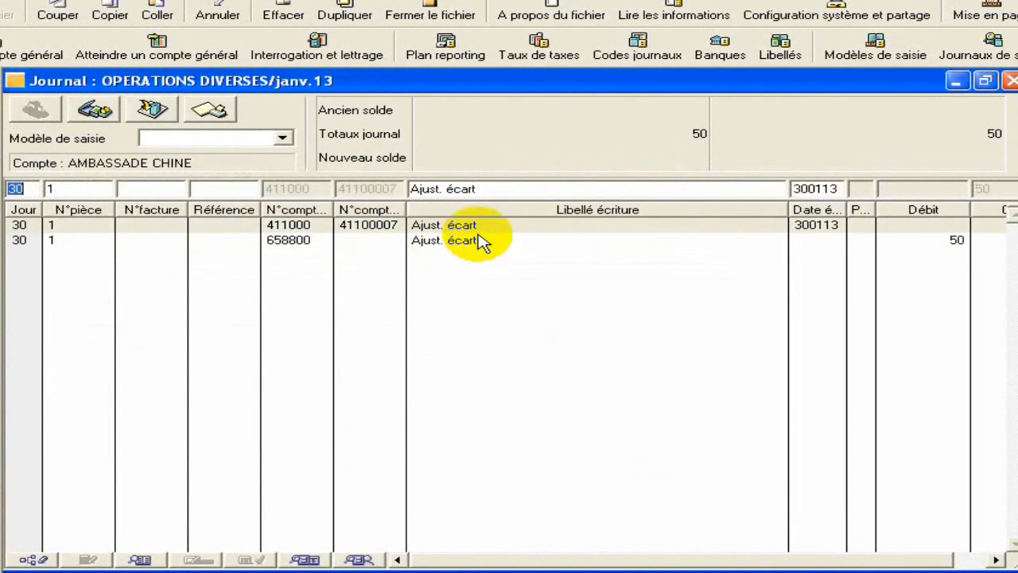
{"action": "left_click", "coordinate": [1011, 82]}
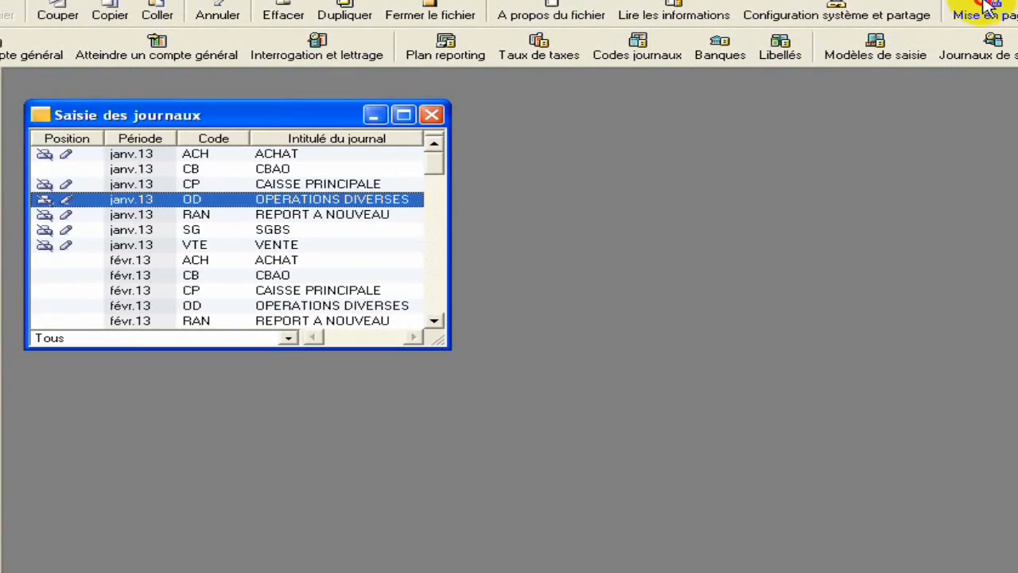
Open an enlarged third-party interrogation and load the client account of AMBASSADE CHINE
{"action": "left_click", "coordinate": [316, 47]}
{"action": "left_click", "coordinate": [246, 225]}
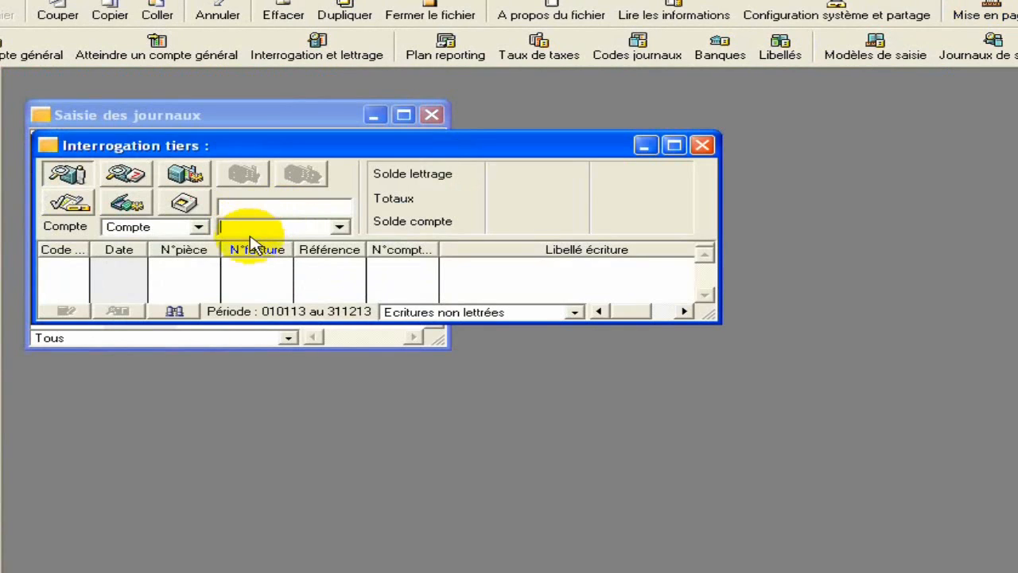
{"action": "right_click", "coordinate": [253, 226]}
{"action": "left_click", "coordinate": [301, 291]}
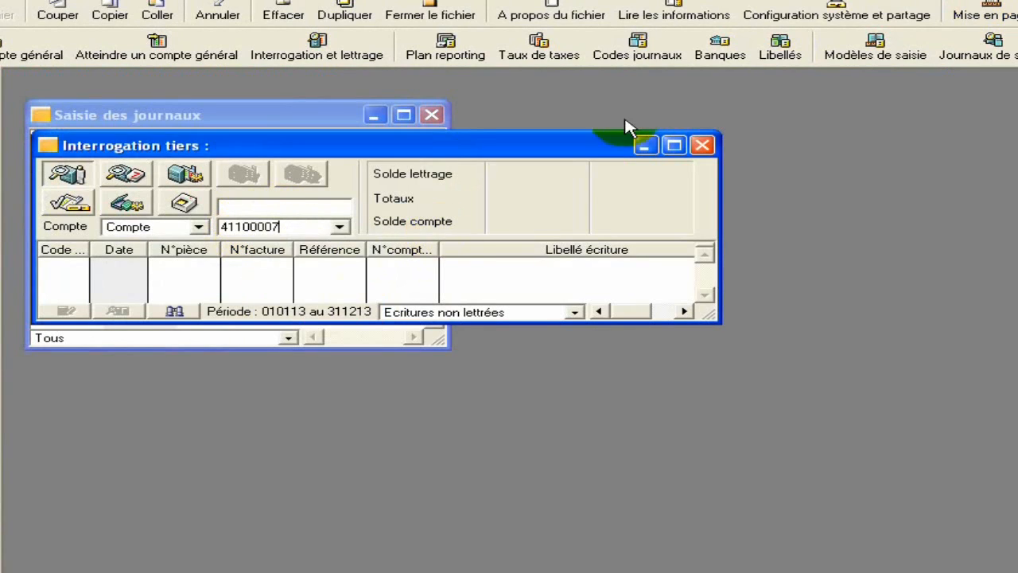
{"action": "left_click", "coordinate": [674, 145]}
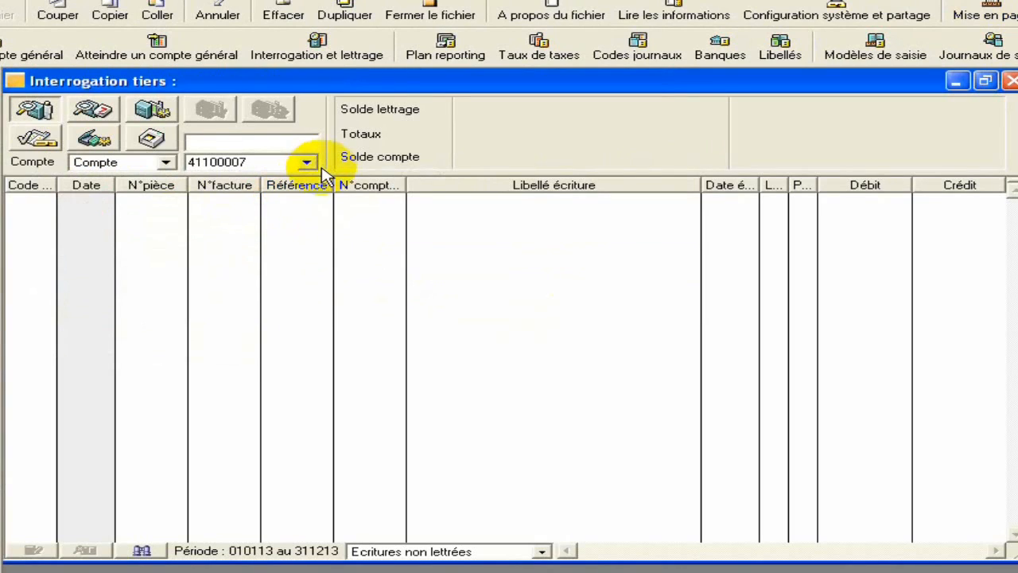
{"action": "key", "text": "Tab"}
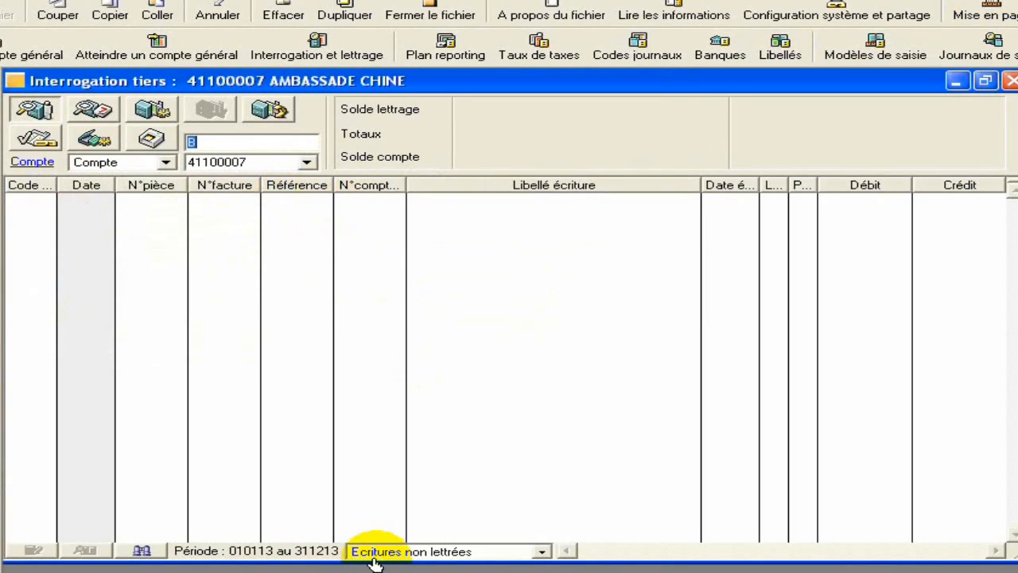
Examine AMBASSADE CHINE's lettered entries ("Ecritures lettrées"), including the "Ajust. écart" line, and close the interrogation and journal list
{"action": "left_click", "coordinate": [543, 551]}
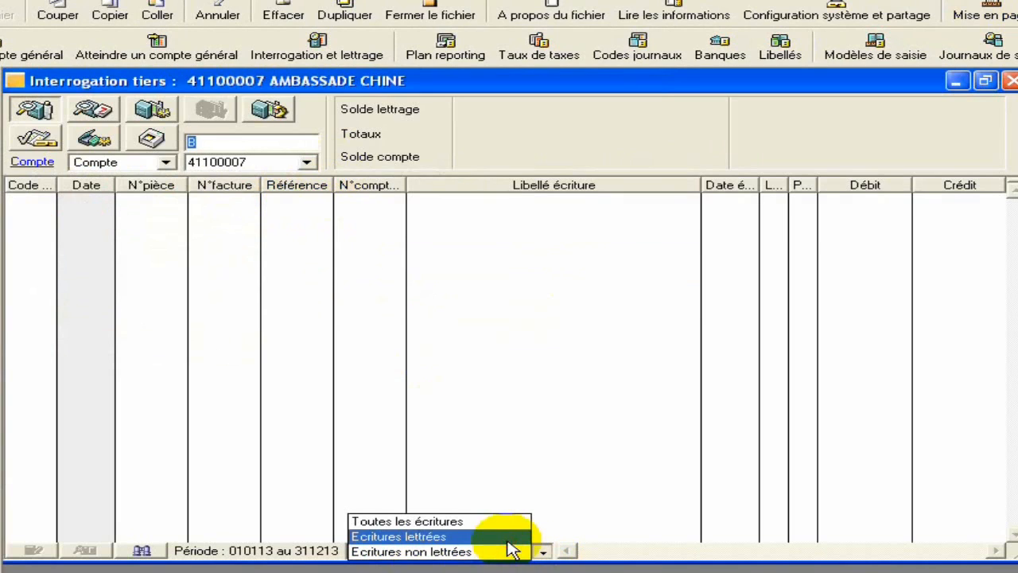
{"action": "left_click", "coordinate": [509, 539]}
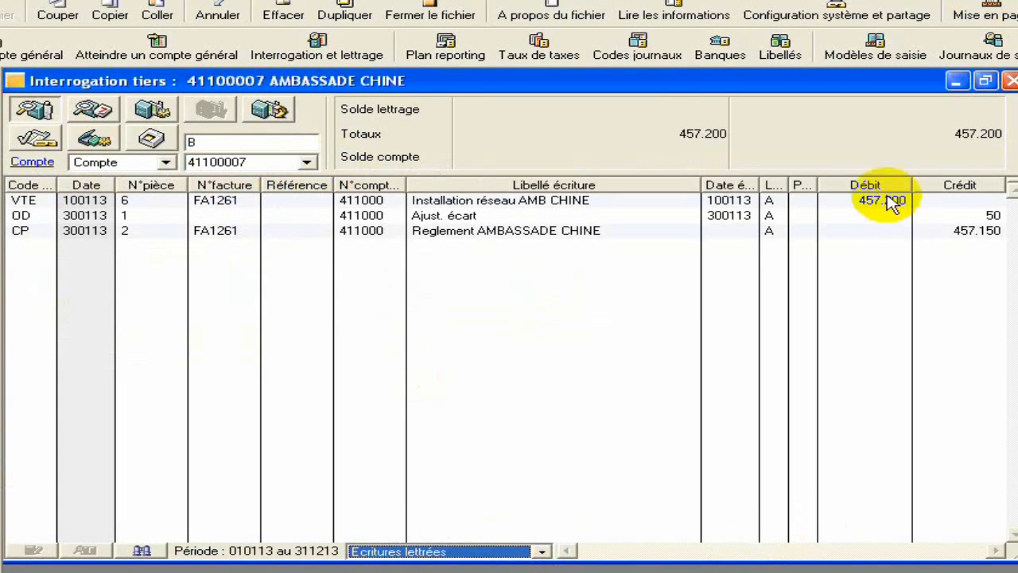
{"action": "left_click", "coordinate": [499, 217]}
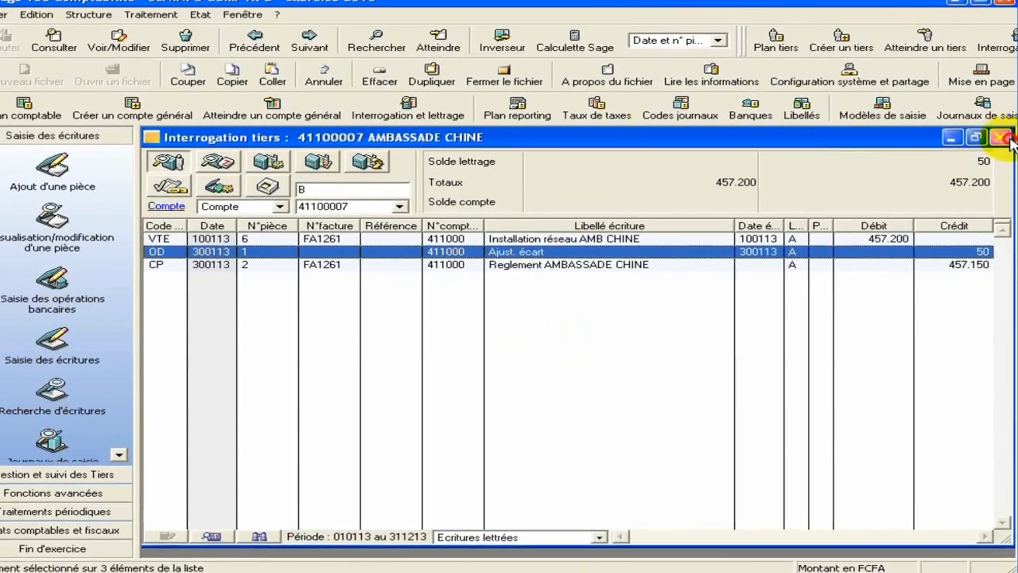
{"action": "left_click", "coordinate": [1003, 138]}
{"action": "left_click", "coordinate": [527, 176]}
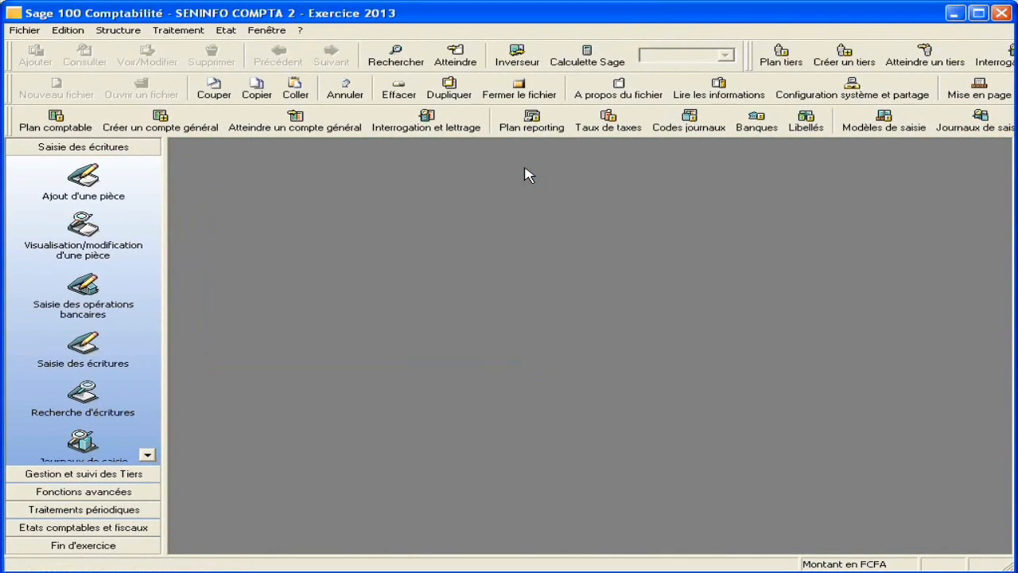